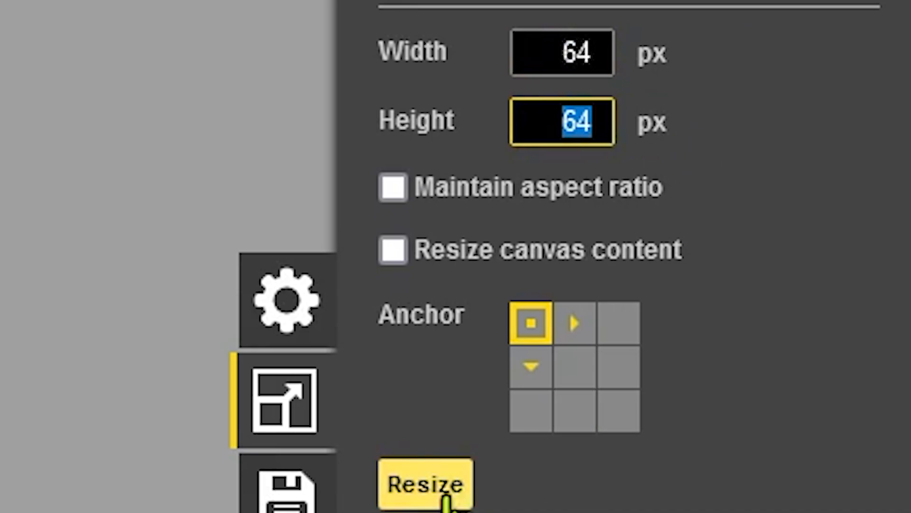
Step: Resize the canvas to 64 × 64 px without resizing its content
{"action": "left_click", "coordinate": [439, 480]}
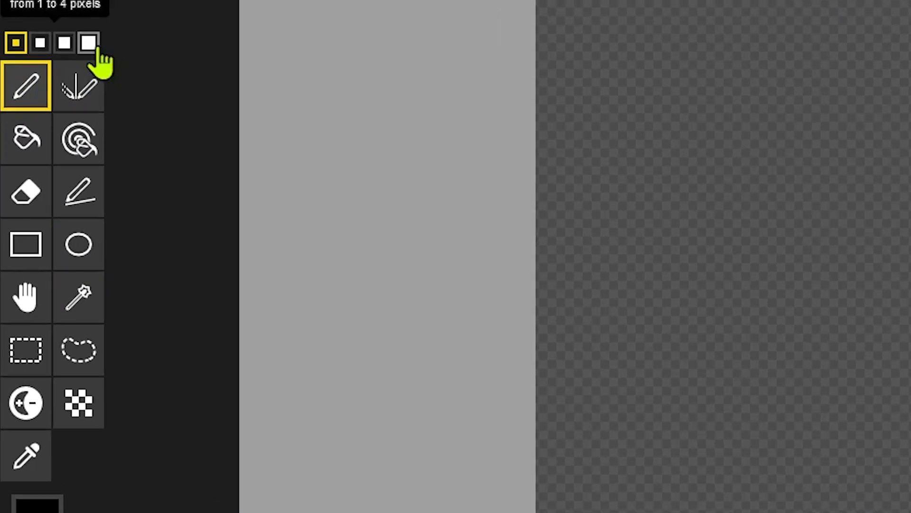
Step: Draw straight 4-pixel-thick strokes: a black floor along the canvas's bottom edge and a red (#ff0000) wall along its right edge
{"action": "left_click", "coordinate": [38, 164]}
{"action": "left_click", "coordinate": [88, 203]}
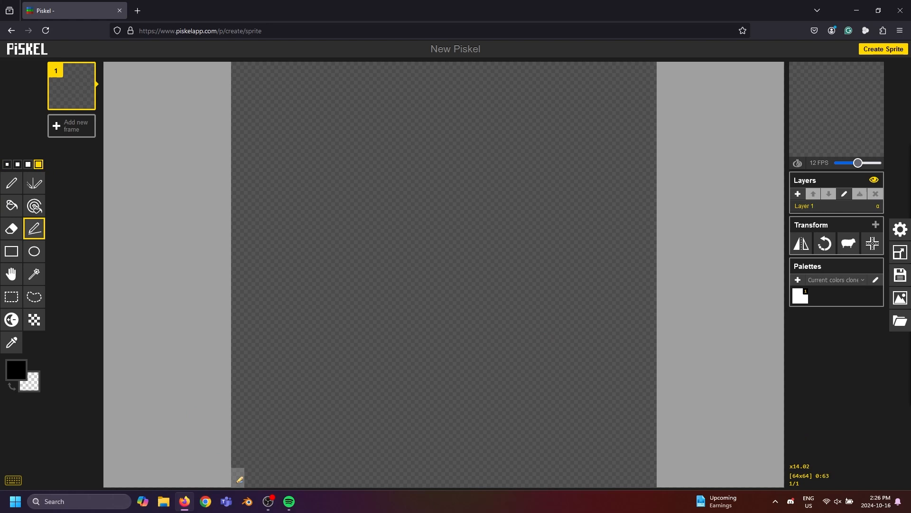
{"action": "mouse_move", "coordinate": [234, 474]}
{"action": "left_mouse_down"}
{"action": "mouse_move", "coordinate": [653, 501]}
{"action": "mouse_move", "coordinate": [702, 480]}
{"action": "left_mouse_up"}
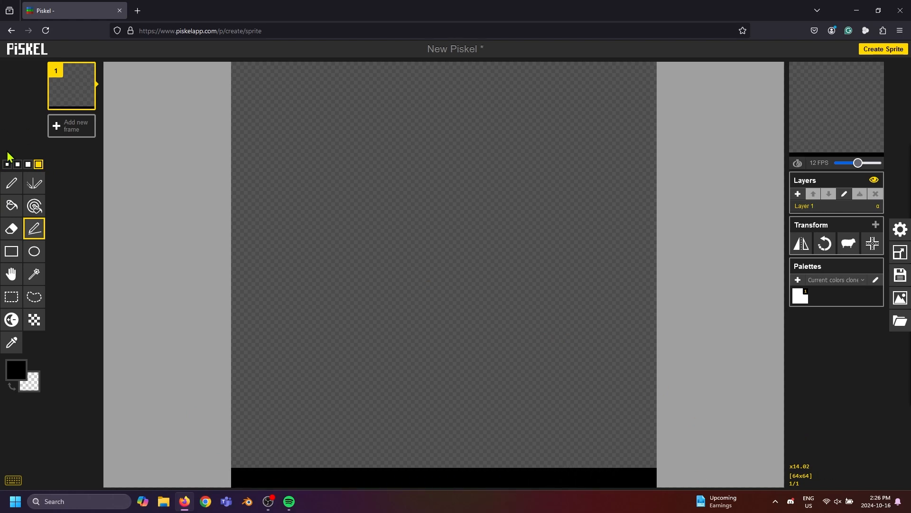
{"action": "left_click", "coordinate": [38, 375]}
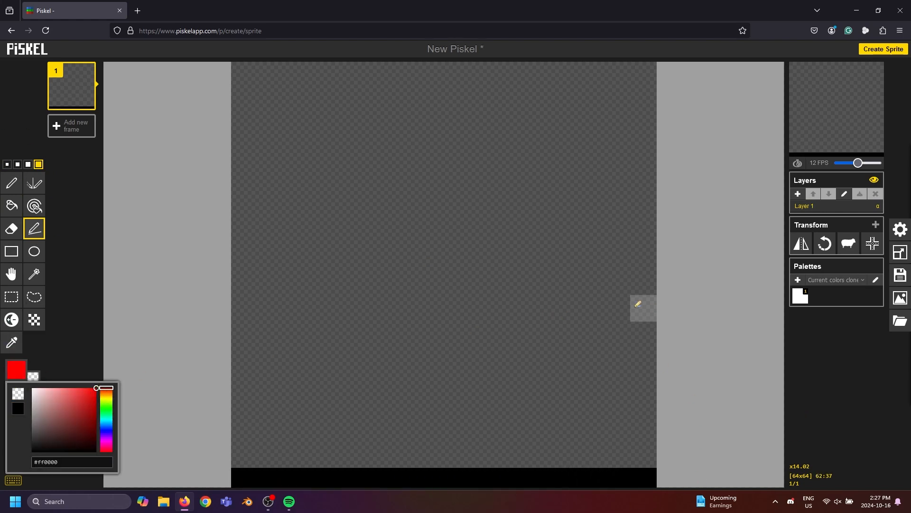
{"action": "left_click_drag", "start_coordinate": [649, 459], "coordinate": [651, 72]}
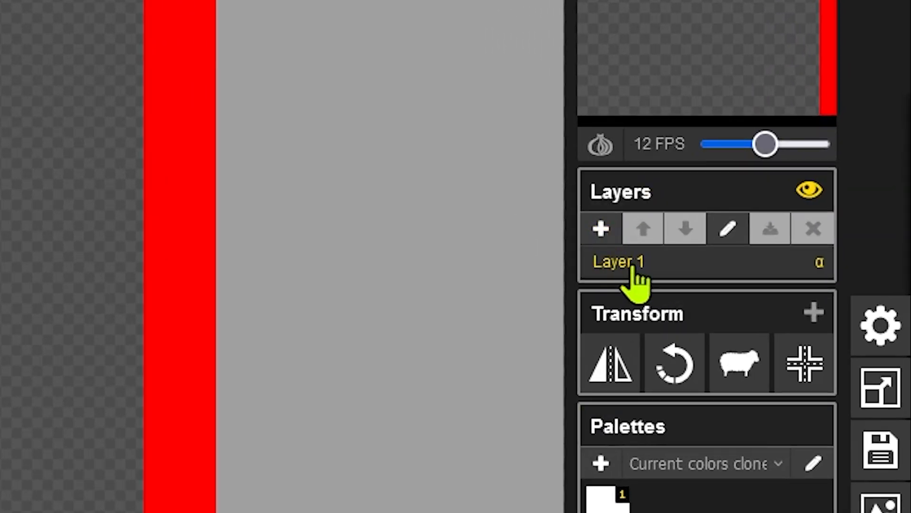
Step: Rename Layer 1 as Background
{"action": "double_click", "coordinate": [634, 266]}
{"action": "type", "text": "Bac"}
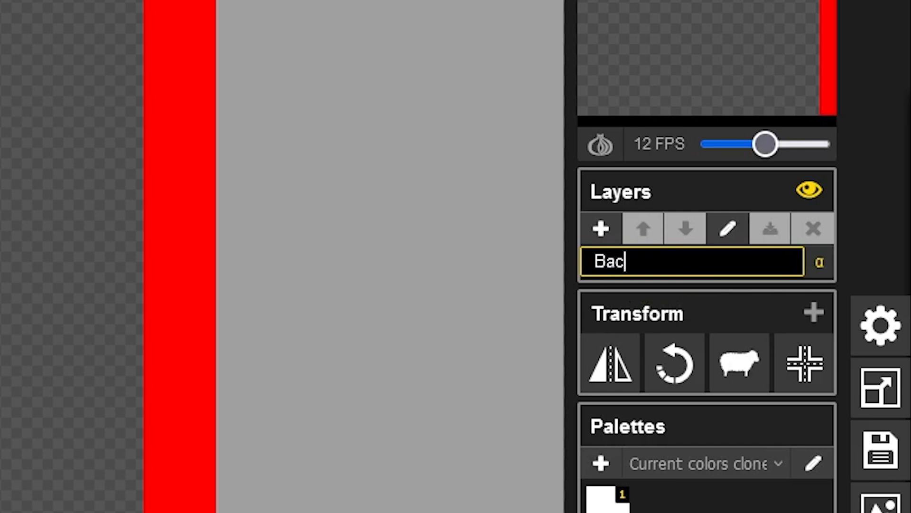
{"action": "type", "text": "kground"}
{"action": "key", "text": "Return"}
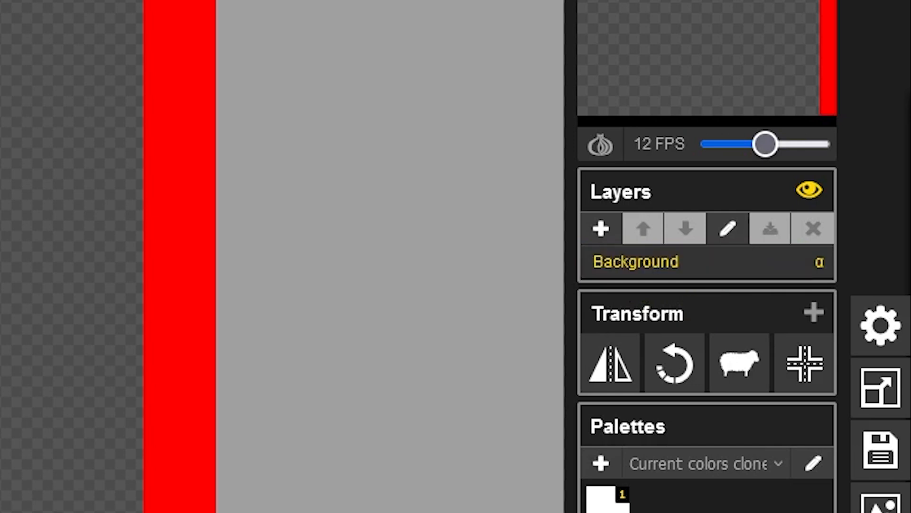
Step: Add a new layer above the Background layer and name it Ball
{"action": "left_click", "coordinate": [601, 229]}
{"action": "double_click", "coordinate": [655, 263]}
{"action": "type", "text": "Ball"}
{"action": "key", "text": "Return"}
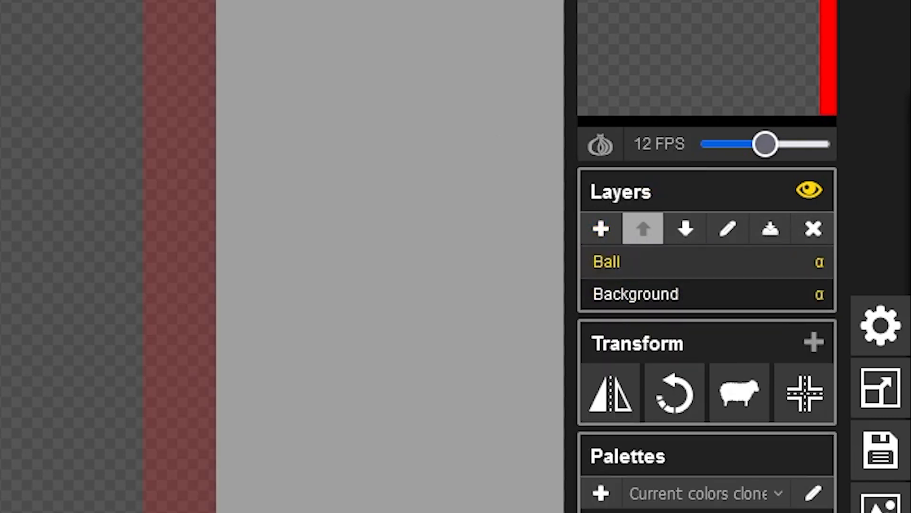
Step: Switch repeatedly between the Ball and Background layers to compare how each one is highlighted on the canvas
{"action": "left_click", "coordinate": [662, 294]}
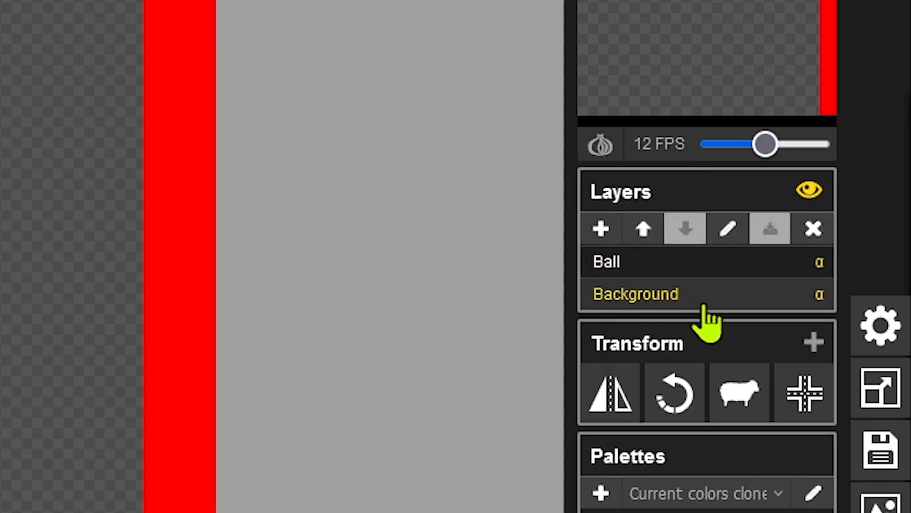
{"action": "left_click", "coordinate": [712, 266]}
{"action": "left_click", "coordinate": [716, 297]}
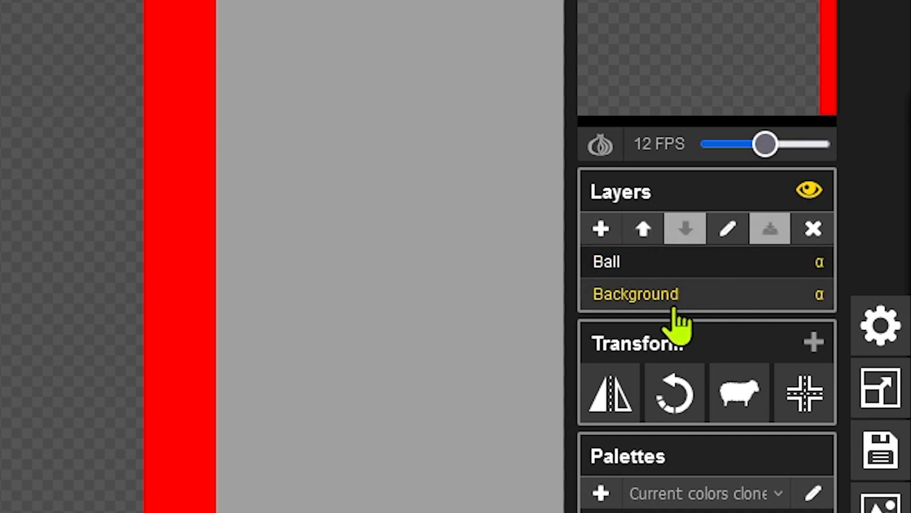
{"action": "left_click", "coordinate": [712, 266]}
{"action": "left_click", "coordinate": [717, 299]}
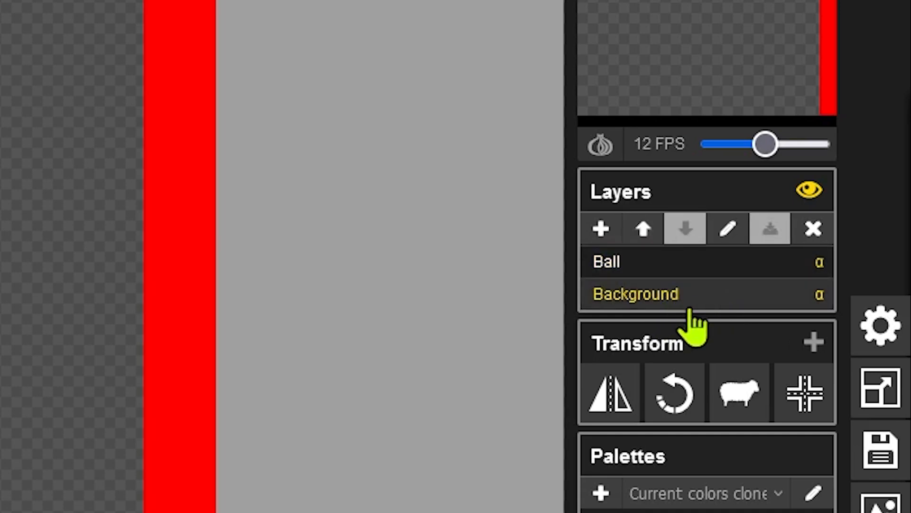
{"action": "left_click", "coordinate": [712, 266]}
{"action": "left_click", "coordinate": [717, 299]}
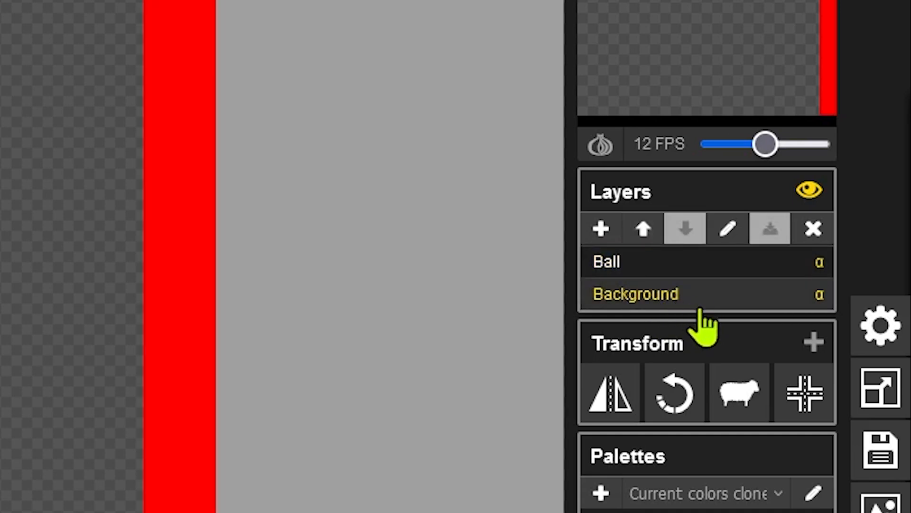
{"action": "left_click", "coordinate": [710, 270]}
{"action": "left_click", "coordinate": [683, 300]}
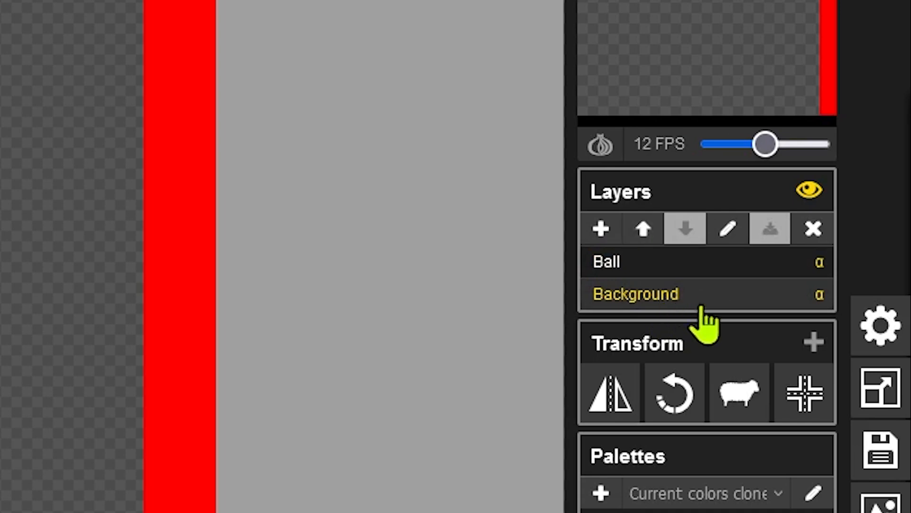
{"action": "left_click", "coordinate": [714, 270]}
{"action": "left_click", "coordinate": [673, 301]}
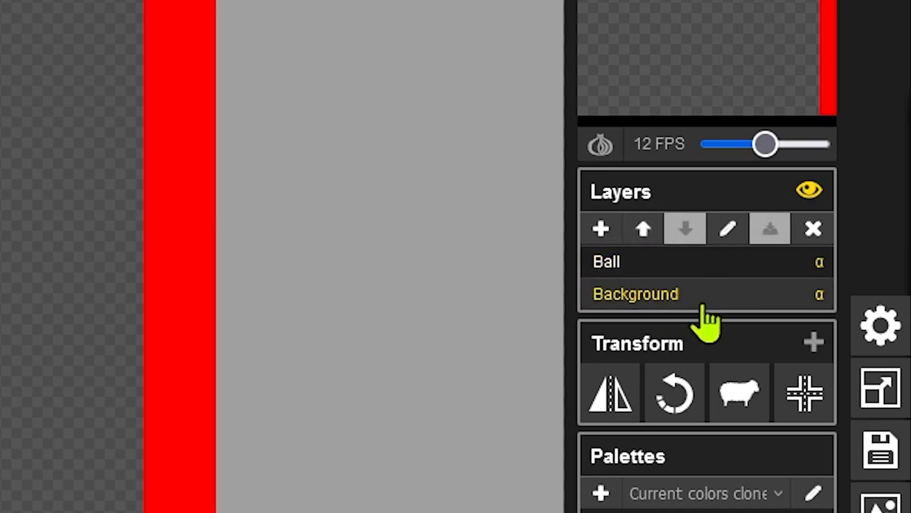
Step: On the Ball layer, draw a black circle about 7 pixels wide and fill it with dark red (#9d2c2c)
{"action": "left_click", "coordinate": [705, 273]}
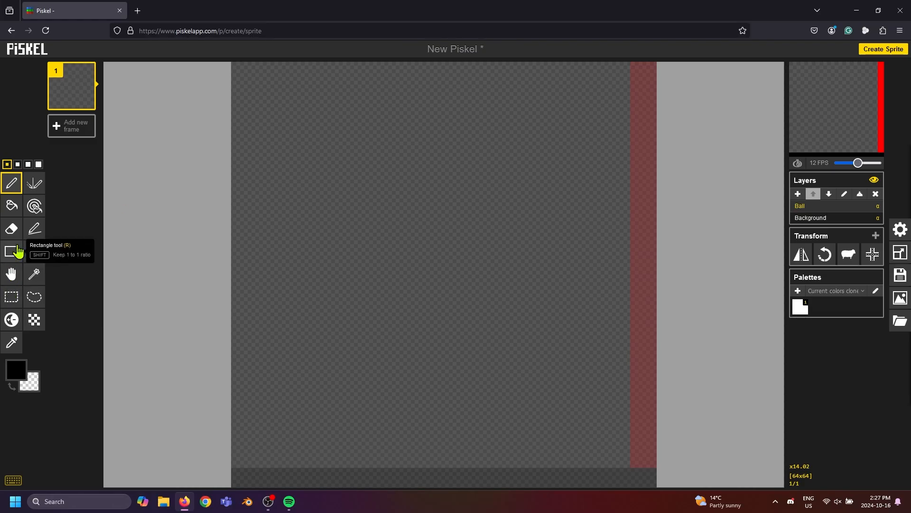
{"action": "left_click", "coordinate": [34, 251]}
{"action": "mouse_move", "coordinate": [387, 217]}
{"action": "left_mouse_down"}
{"action": "mouse_move", "coordinate": [426, 270]}
{"action": "mouse_move", "coordinate": [444, 258]}
{"action": "mouse_move", "coordinate": [431, 263]}
{"action": "left_mouse_up"}
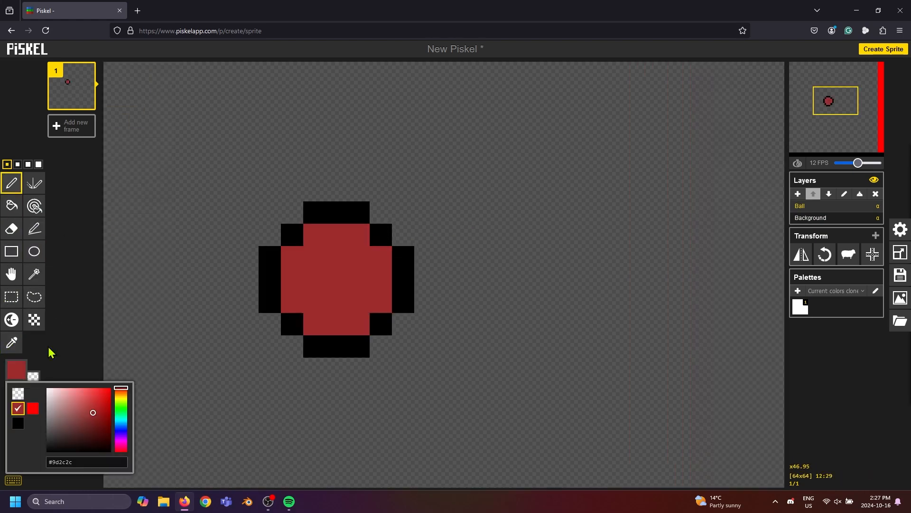
Step: Shade the ball with a light orange highlight along its upper-left inside edge and a darker red shadow along its lower-right
{"action": "left_click_drag", "start_coordinate": [314, 235], "coordinate": [356, 236]}
{"action": "left_click_drag", "start_coordinate": [292, 256], "coordinate": [315, 280]}
{"action": "left_click", "coordinate": [15, 369]}
{"action": "mouse_move", "coordinate": [314, 324]}
{"action": "left_mouse_down"}
{"action": "mouse_move", "coordinate": [359, 323]}
{"action": "mouse_move", "coordinate": [381, 280]}
{"action": "left_mouse_up"}
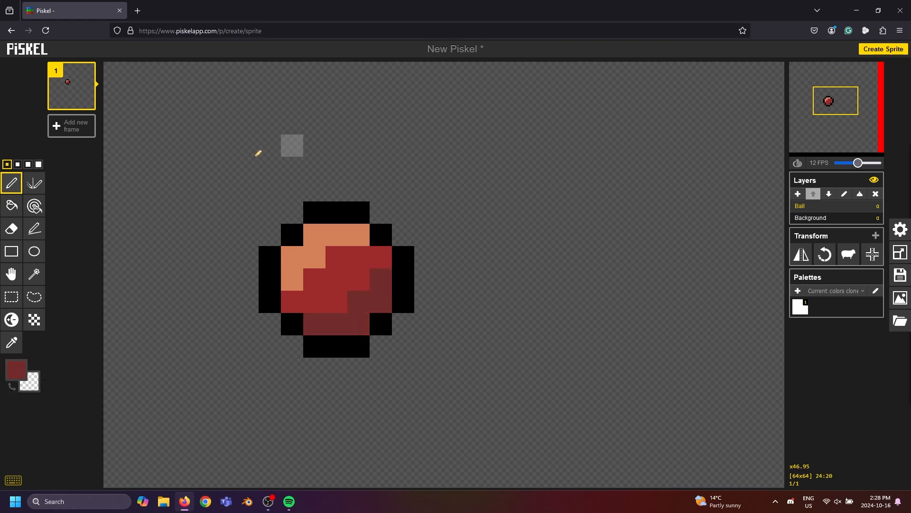
Step: Move the Ball layer's drawing so the ball rests on the floor in the lower-left corner of the canvas
{"action": "scroll", "coordinate": [351, 235], "scroll_direction": "down", "scroll_amount": 5}
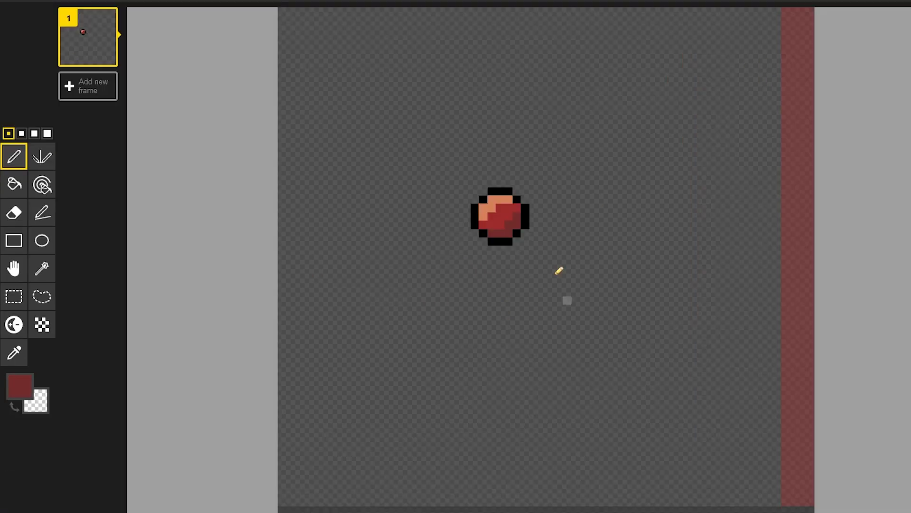
{"action": "left_click", "coordinate": [11, 274]}
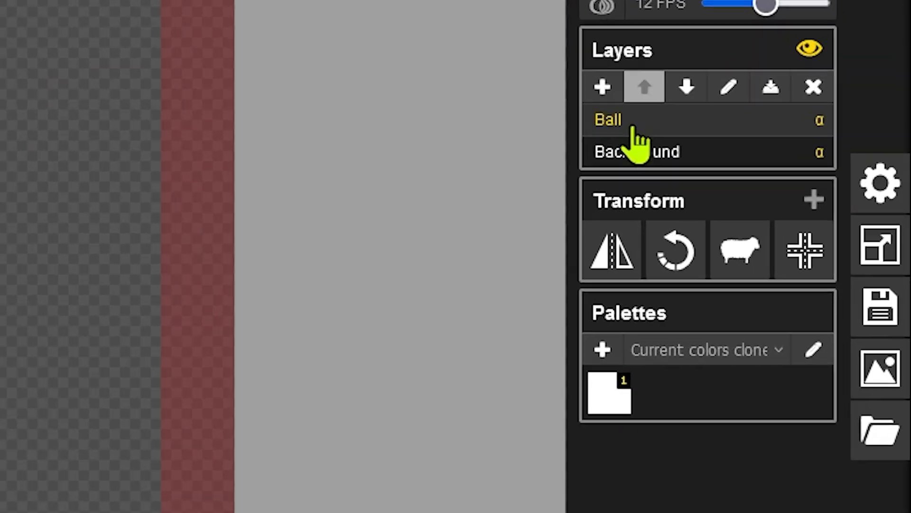
{"action": "left_click", "coordinate": [833, 216]}
{"action": "left_click", "coordinate": [821, 207]}
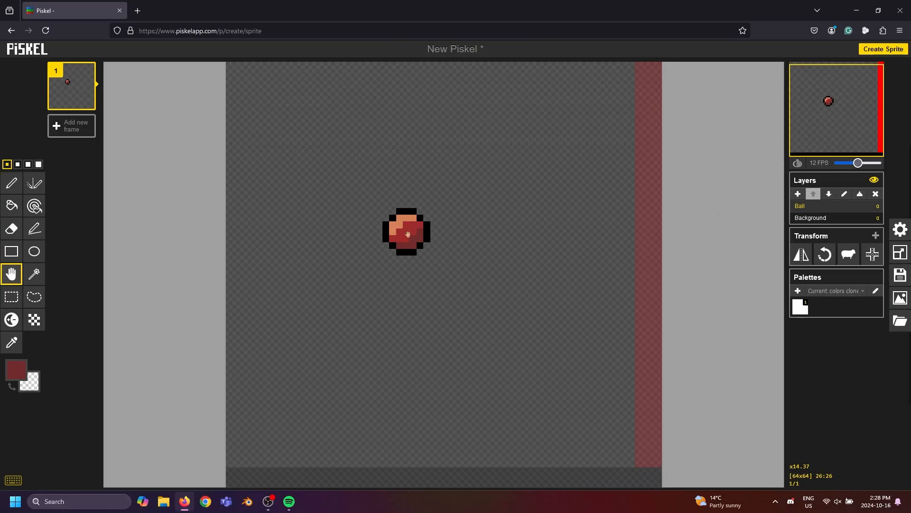
{"action": "left_click_drag", "start_coordinate": [407, 233], "coordinate": [253, 444]}
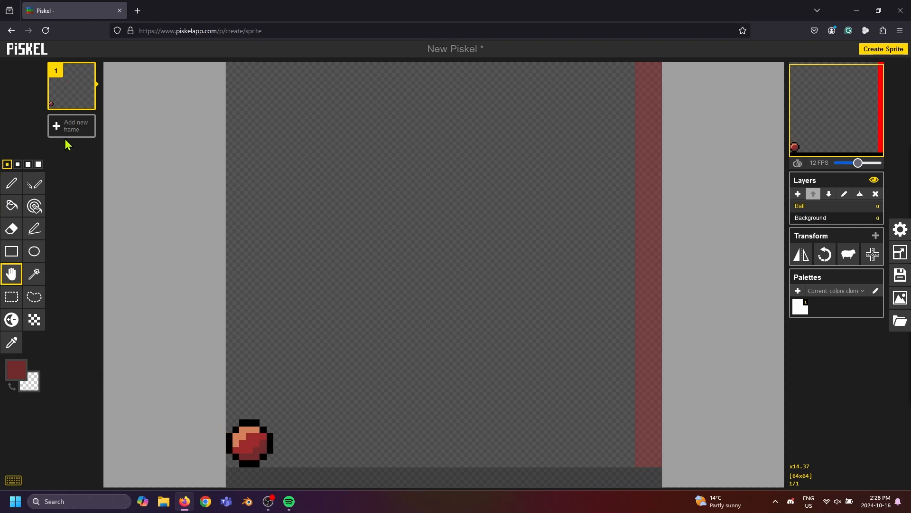
Step: Create frames 2 to 4 by duplicating the preceding frame each time, moving the ball farther right along the floor in every copy
{"action": "left_click", "coordinate": [88, 104]}
{"action": "left_click_drag", "start_coordinate": [250, 449], "coordinate": [324, 447]}
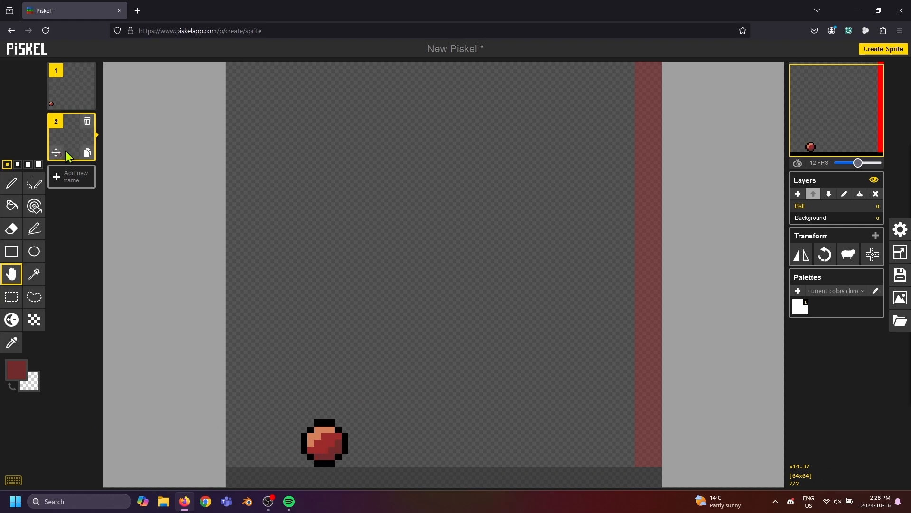
{"action": "left_click", "coordinate": [87, 153]}
{"action": "left_click_drag", "start_coordinate": [328, 445], "coordinate": [409, 442]}
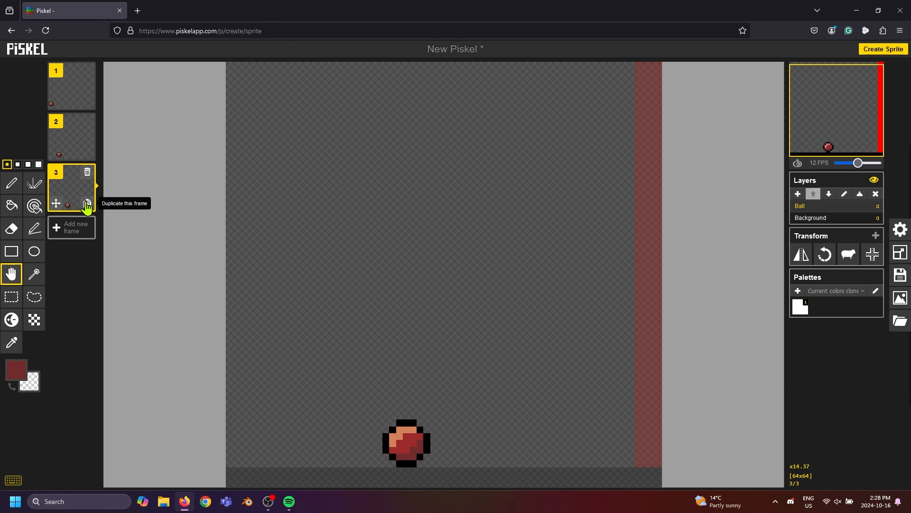
{"action": "left_click", "coordinate": [87, 207]}
{"action": "left_click_drag", "start_coordinate": [412, 440], "coordinate": [507, 441]}
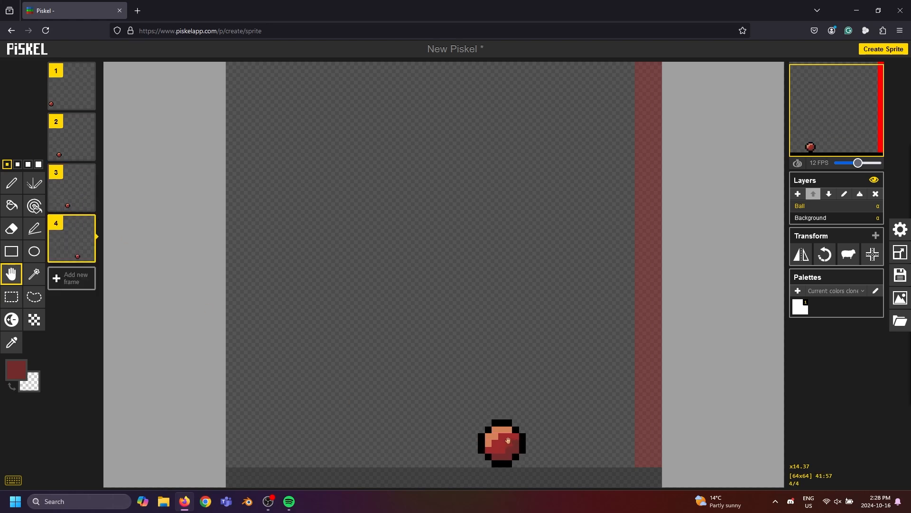
Step: Set the animation speed to 6 FPS and turn on onion skinning
{"action": "left_click_drag", "start_coordinate": [858, 161], "coordinate": [846, 160]}
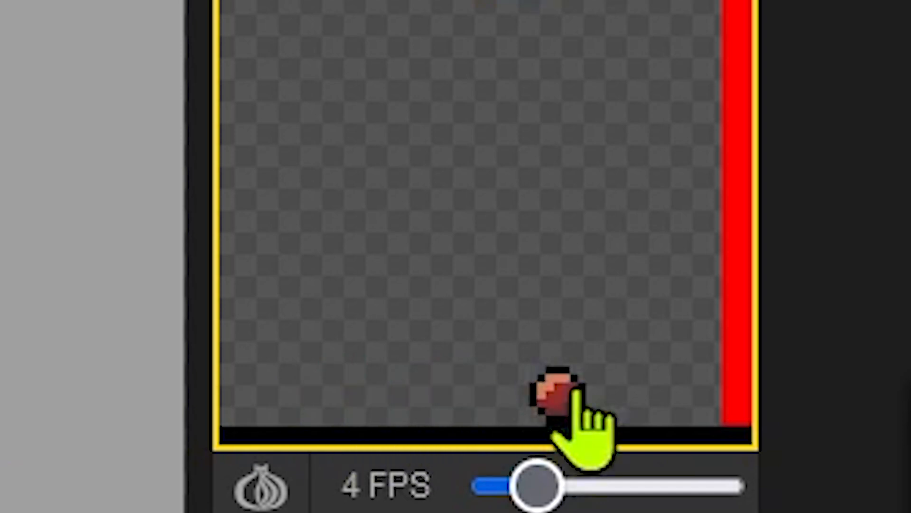
{"action": "left_click_drag", "start_coordinate": [527, 490], "coordinate": [553, 488]}
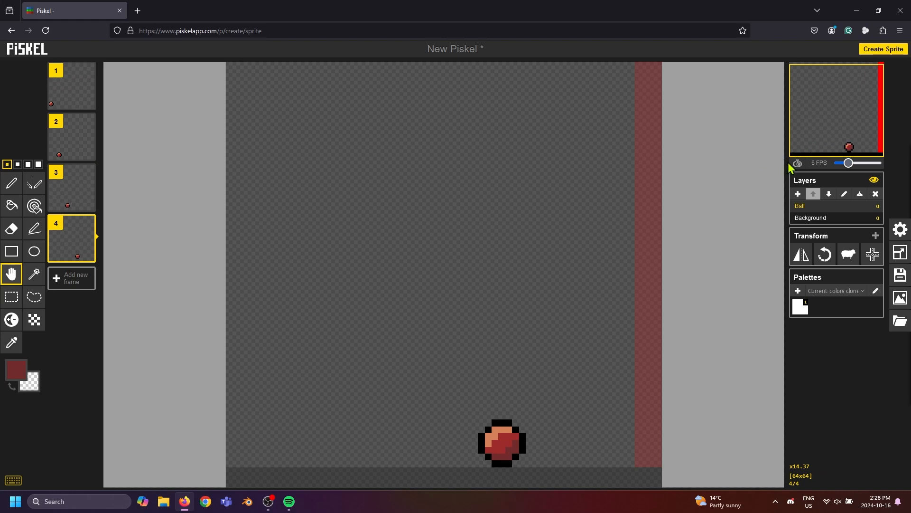
{"action": "left_click", "coordinate": [799, 164]}
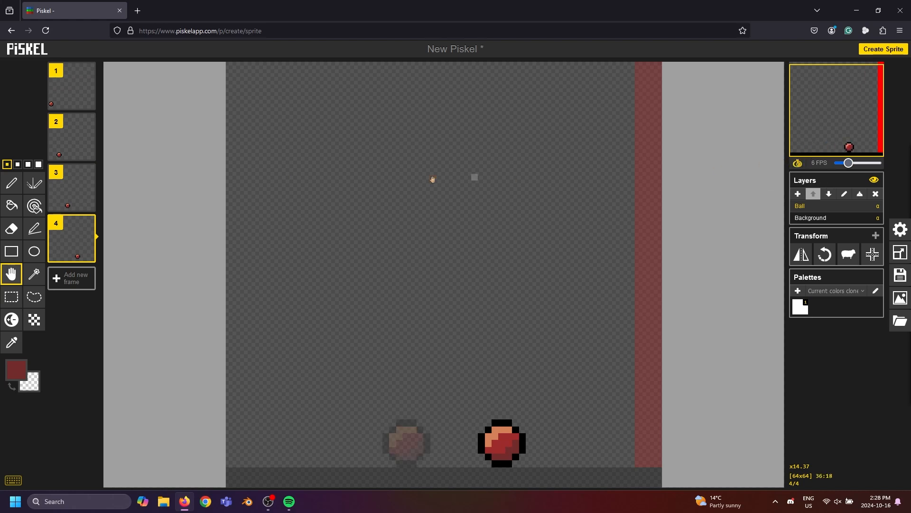
Step: Duplicate frame 1 and shift the ball about 6 pixels right in the copy, and nudge frame 3's ball about 1 pixel right
{"action": "left_click", "coordinate": [65, 90]}
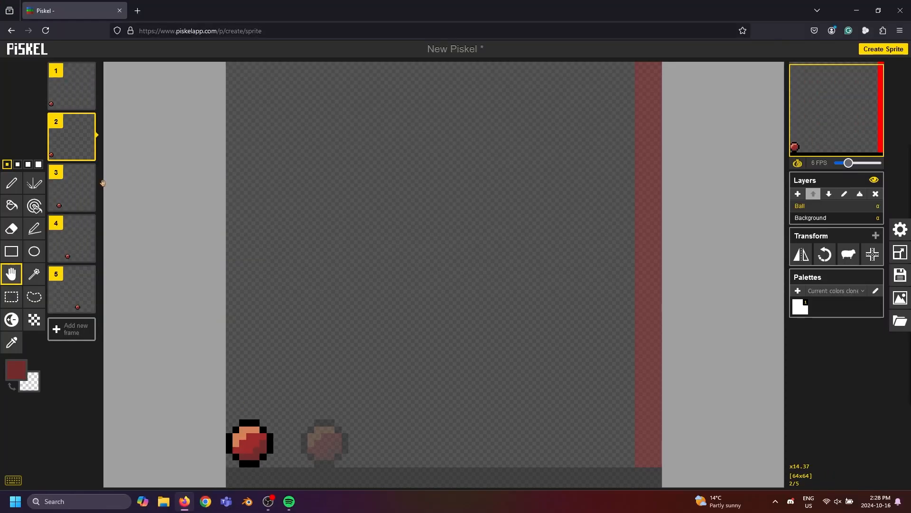
{"action": "left_click_drag", "start_coordinate": [249, 445], "coordinate": [282, 445]}
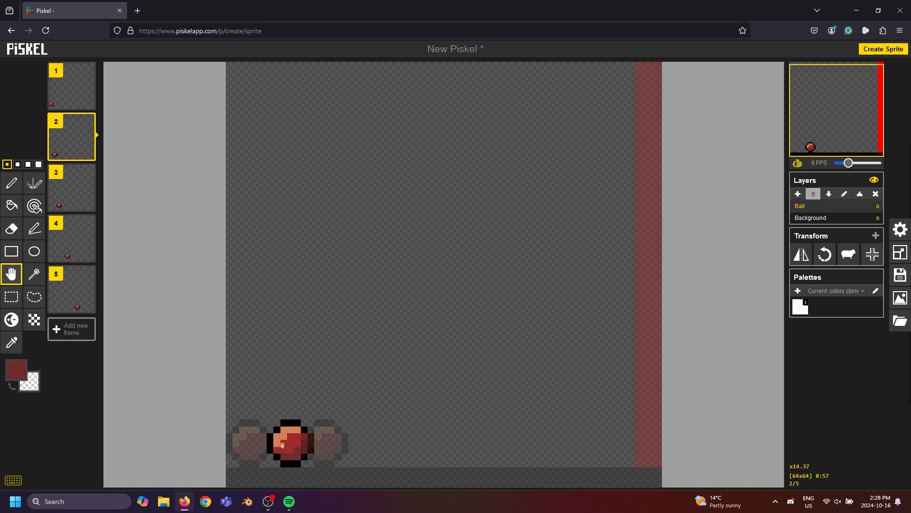
{"action": "left_click", "coordinate": [71, 192]}
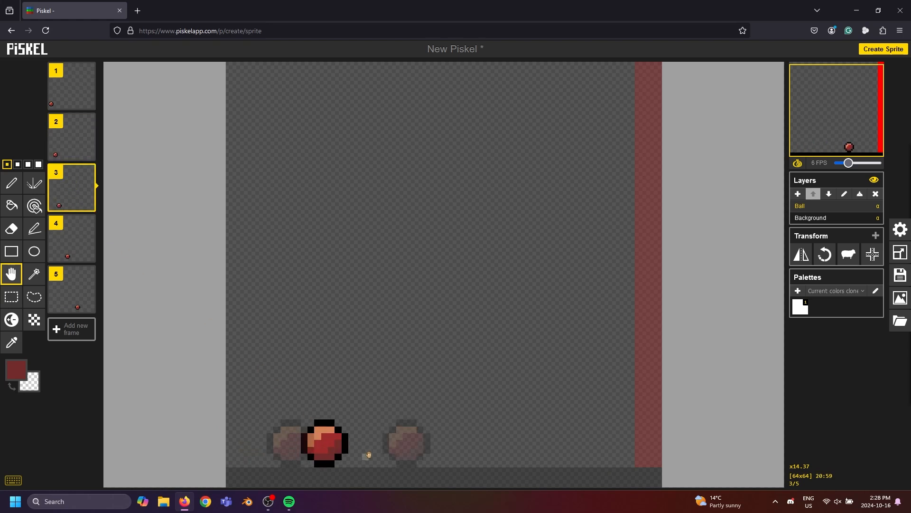
{"action": "left_click_drag", "start_coordinate": [343, 445], "coordinate": [345, 441]}
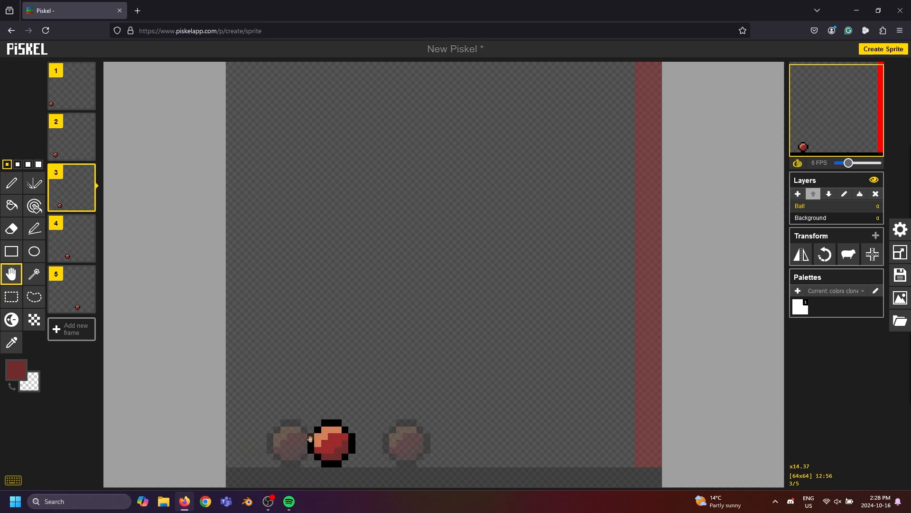
{"action": "left_click", "coordinate": [66, 151]}
{"action": "left_click", "coordinate": [67, 198]}
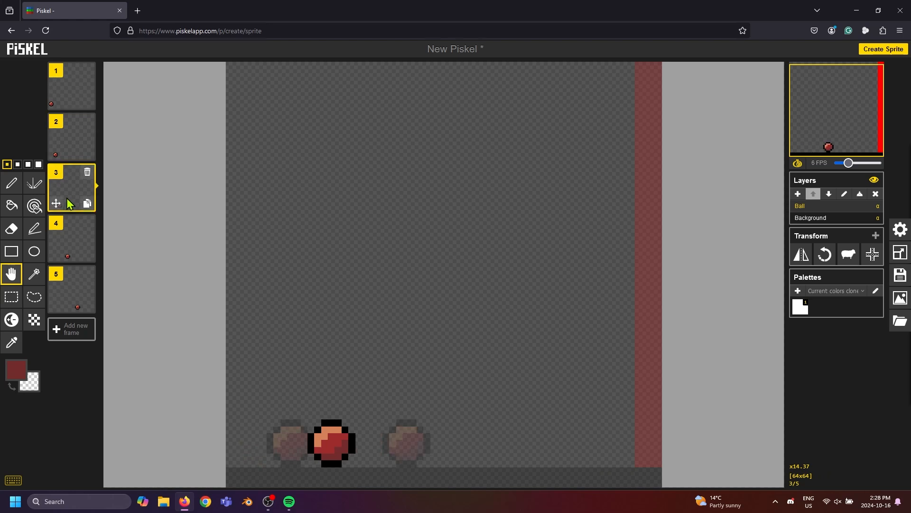
Step: Move the ball left in frames 4 and 5 so it advances about 6 pixels per frame
{"action": "left_click", "coordinate": [74, 259]}
{"action": "left_click_drag", "start_coordinate": [412, 457], "coordinate": [375, 453]}
{"action": "left_click", "coordinate": [71, 290]}
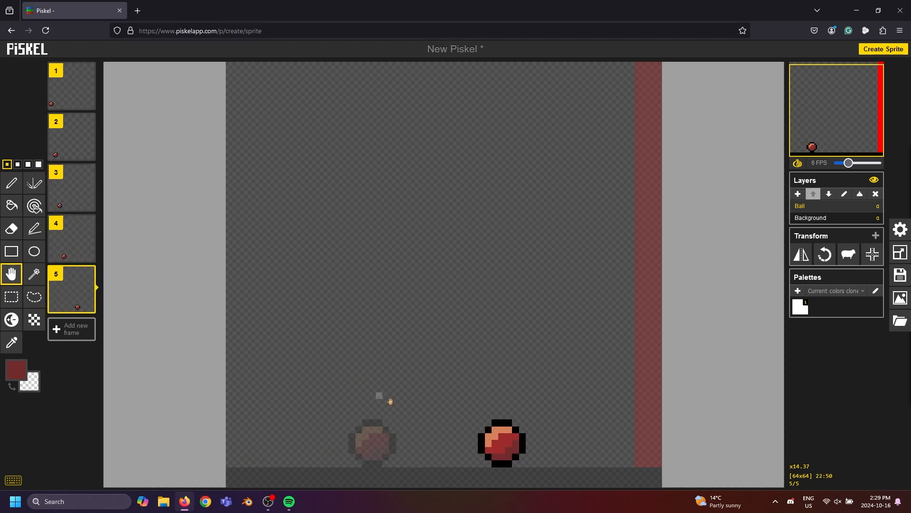
{"action": "left_click_drag", "start_coordinate": [490, 443], "coordinate": [416, 444]}
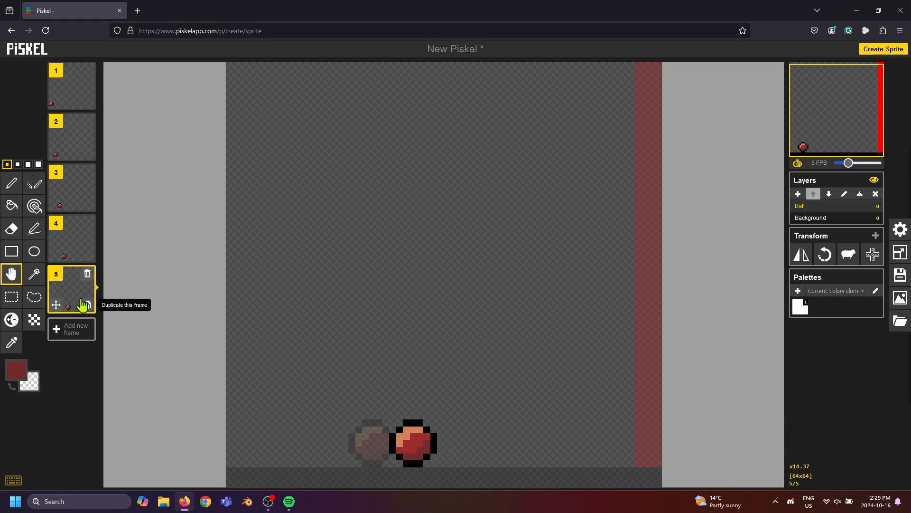
Step: Add further duplicate frames after frame 5, moving the ball farther right along the floor in each until it reaches the red wall
{"action": "left_click", "coordinate": [88, 306]}
{"action": "left_click_drag", "start_coordinate": [414, 444], "coordinate": [453, 444]}
{"action": "left_click", "coordinate": [88, 357]}
{"action": "left_click_drag", "start_coordinate": [453, 444], "coordinate": [593, 452]}
{"action": "left_click", "coordinate": [87, 408]}
{"action": "left_click", "coordinate": [88, 459]}
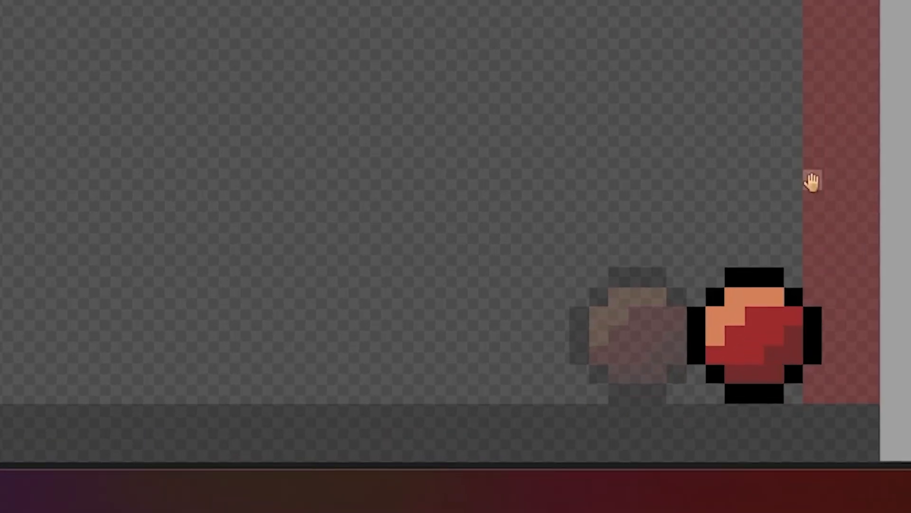
Step: Add duplicate frames through frame 21, moving the ball about 6 pixels left in each until it exits the canvas past its left edge
{"action": "left_click_drag", "start_coordinate": [764, 346], "coordinate": [384, 329]}
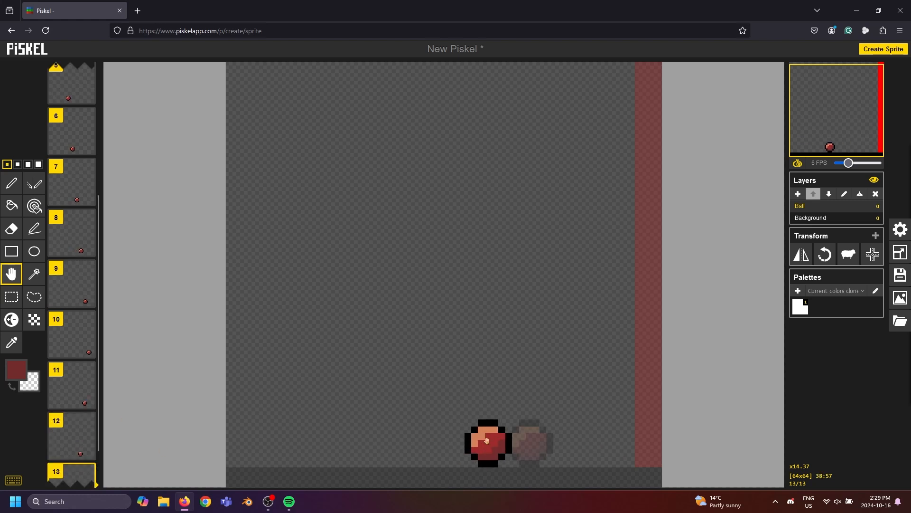
{"action": "key", "text": "shift+n"}
{"action": "left_click_drag", "start_coordinate": [486, 442], "coordinate": [446, 441]}
{"action": "key", "text": "shift+n"}
{"action": "left_click_drag", "start_coordinate": [446, 442], "coordinate": [244, 441]}
{"action": "key", "text": "shift+n"}
{"action": "key", "text": "shift+n"}
{"action": "left_click", "coordinate": [88, 452]}
{"action": "left_click", "coordinate": [87, 451]}
{"action": "left_click", "coordinate": [88, 451]}
{"action": "left_click_drag", "start_coordinate": [243, 441], "coordinate": [209, 442]}
{"action": "left_click", "coordinate": [87, 451]}
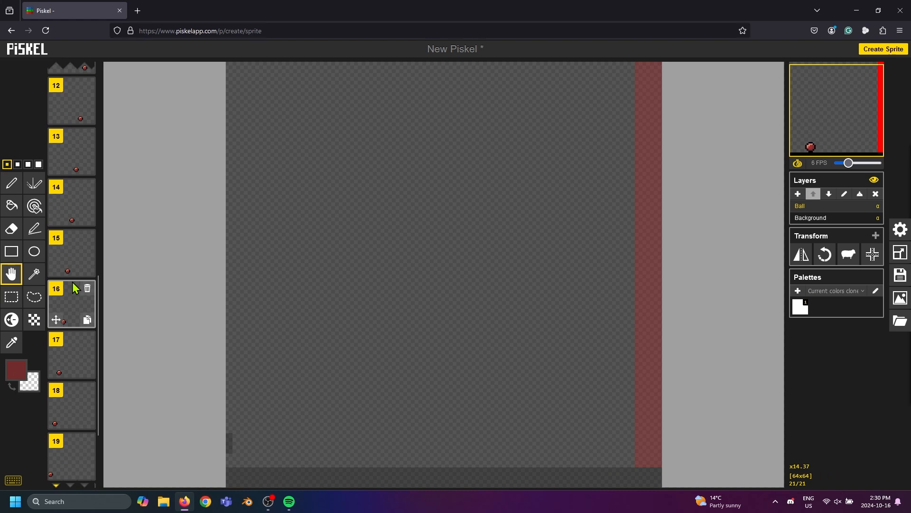
Step: On frame 1's Background layer, draw a straight black platform 4 pixels thick across mid-canvas from the left edge to the red wall
{"action": "scroll", "coordinate": [72, 282], "scroll_direction": "up", "scroll_amount": 8}
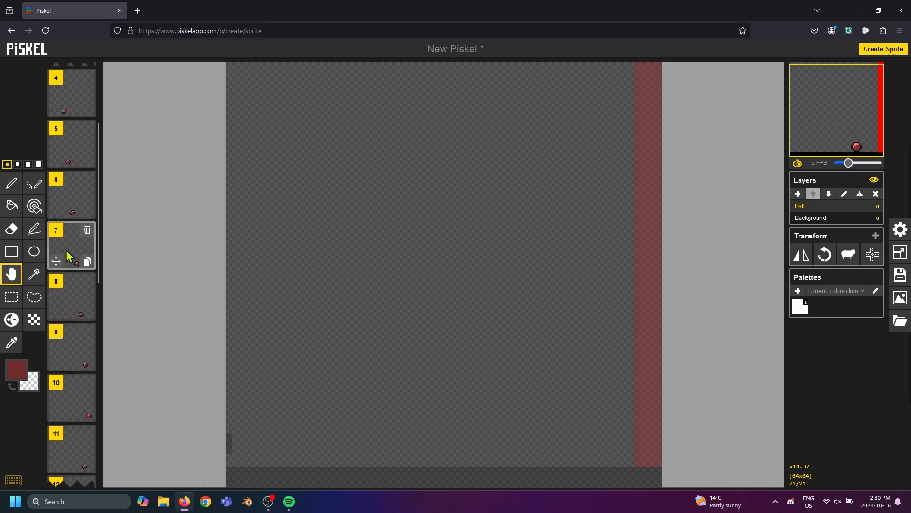
{"action": "scroll", "coordinate": [69, 256], "scroll_direction": "up", "scroll_amount": 3}
{"action": "left_click", "coordinate": [72, 92]}
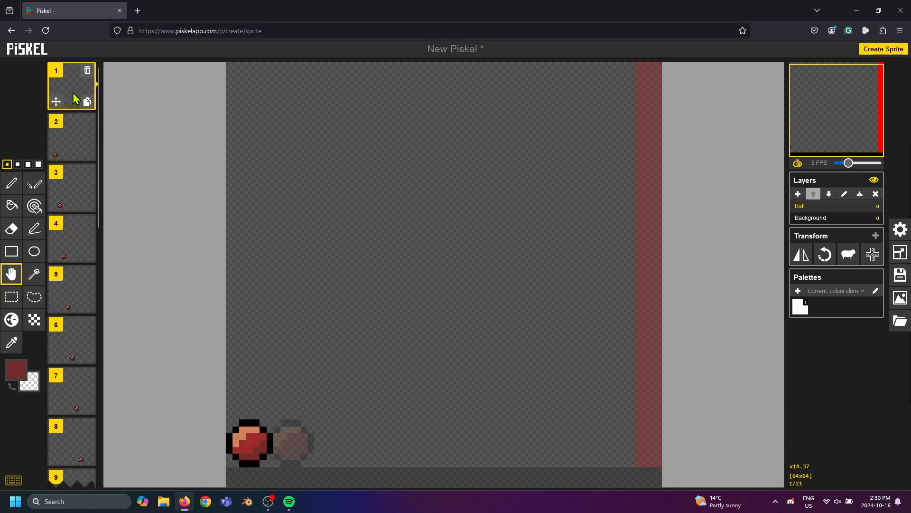
{"action": "left_click", "coordinate": [835, 221]}
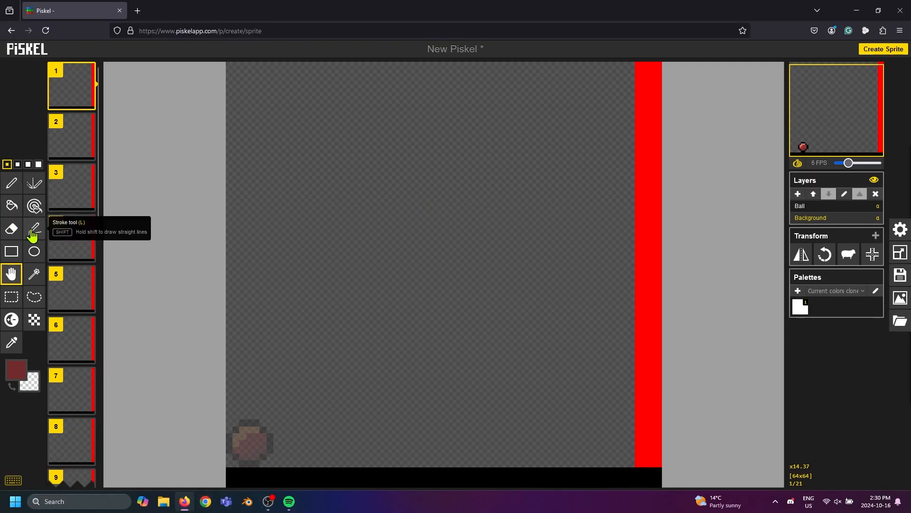
{"action": "left_click", "coordinate": [38, 165]}
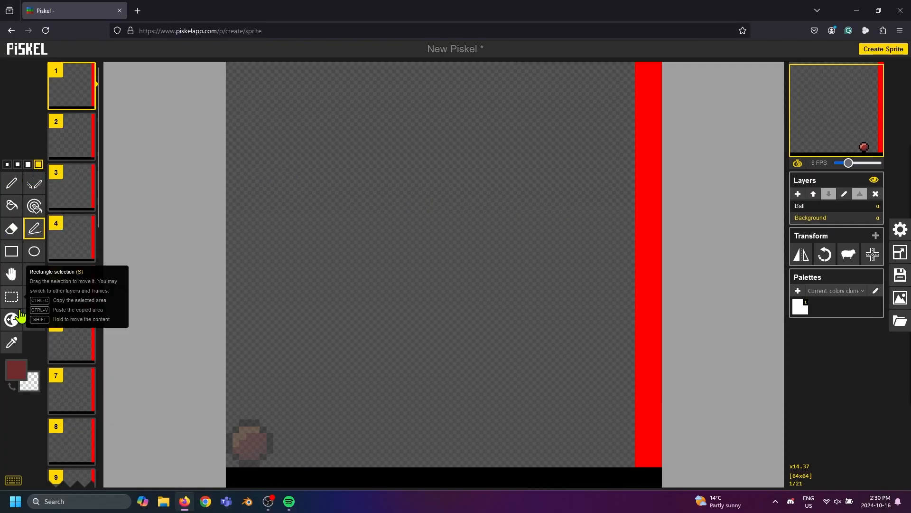
{"action": "left_click", "coordinate": [16, 369]}
{"action": "left_click", "coordinate": [18, 445]}
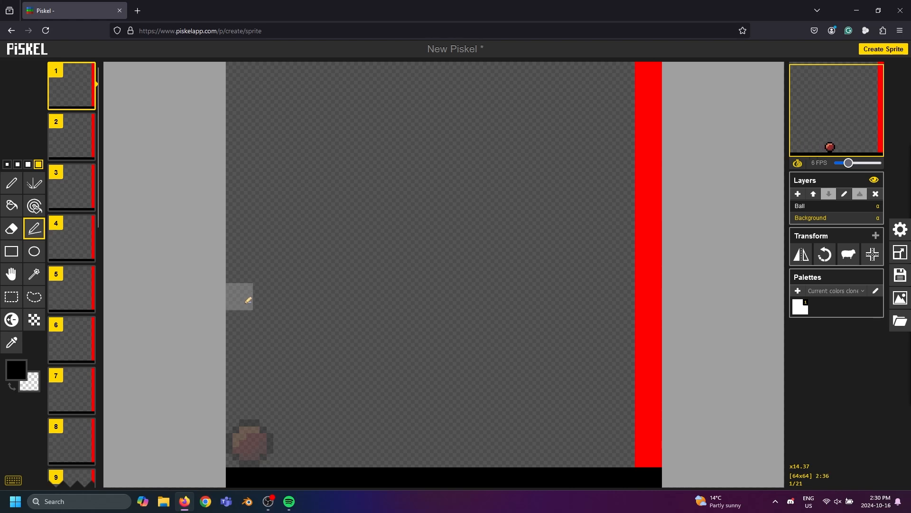
{"action": "mouse_move", "coordinate": [248, 300]}
{"action": "left_mouse_down"}
{"action": "mouse_move", "coordinate": [604, 276]}
{"action": "mouse_move", "coordinate": [630, 287]}
{"action": "mouse_move", "coordinate": [627, 296]}
{"action": "left_mouse_up"}
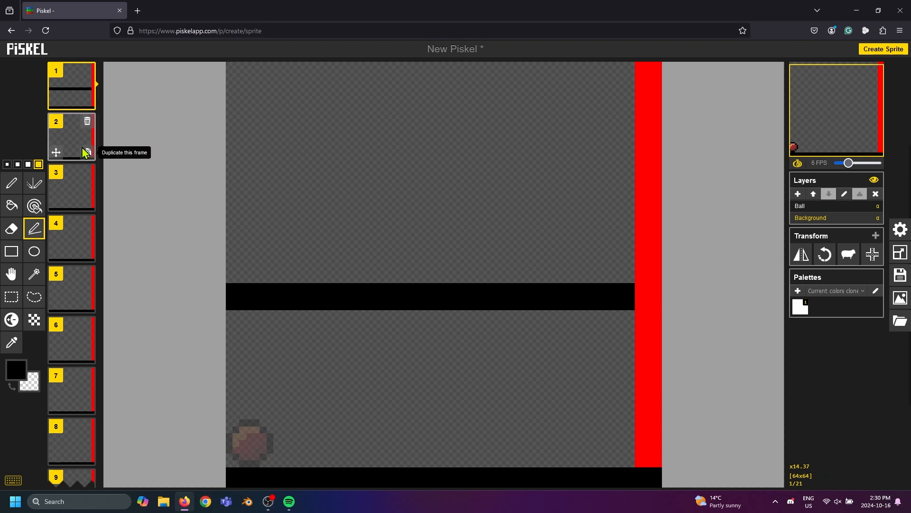
Step: Check the backgrounds of frames 2 and 3, and copy the black platform from frame 1 using a rectangular selection
{"action": "left_click", "coordinate": [68, 148]}
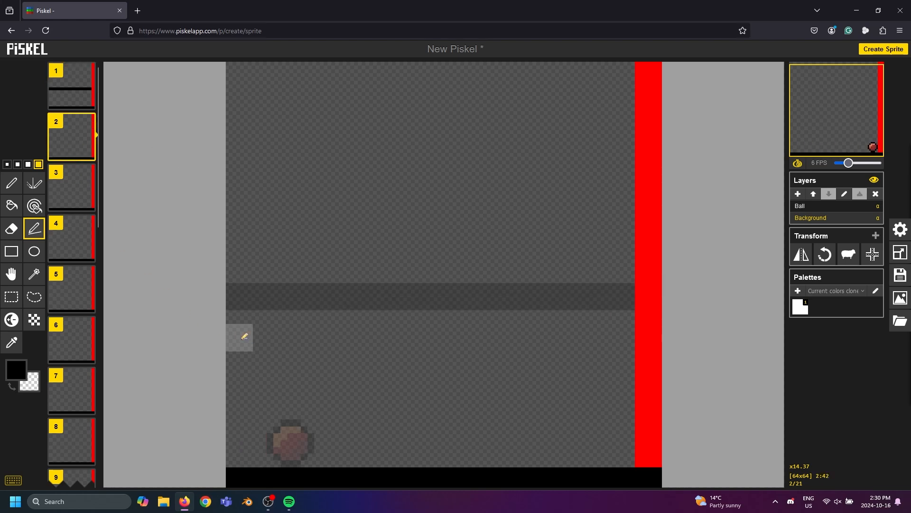
{"action": "left_click", "coordinate": [71, 189]}
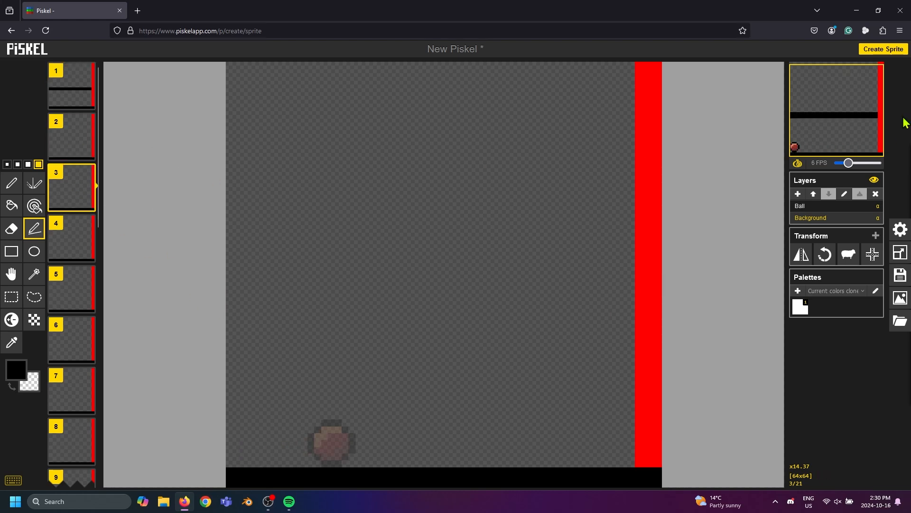
{"action": "left_click", "coordinate": [76, 90]}
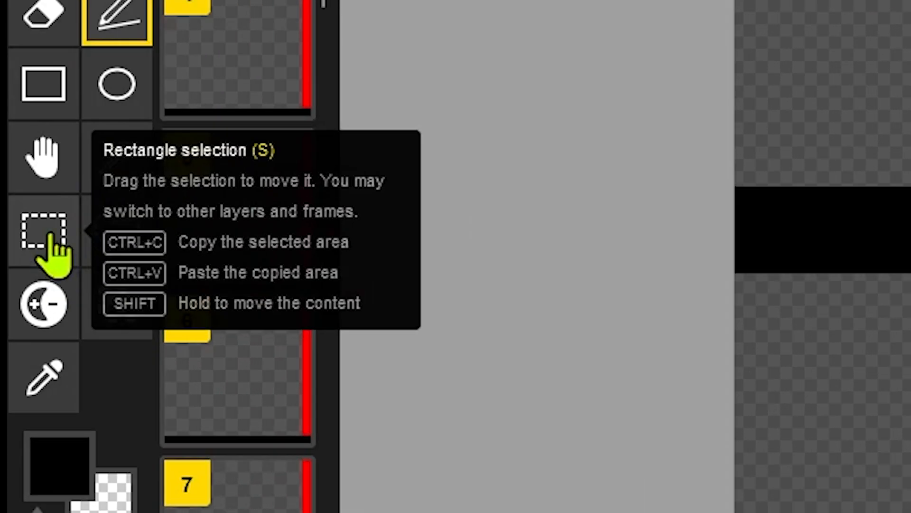
{"action": "left_click", "coordinate": [14, 298]}
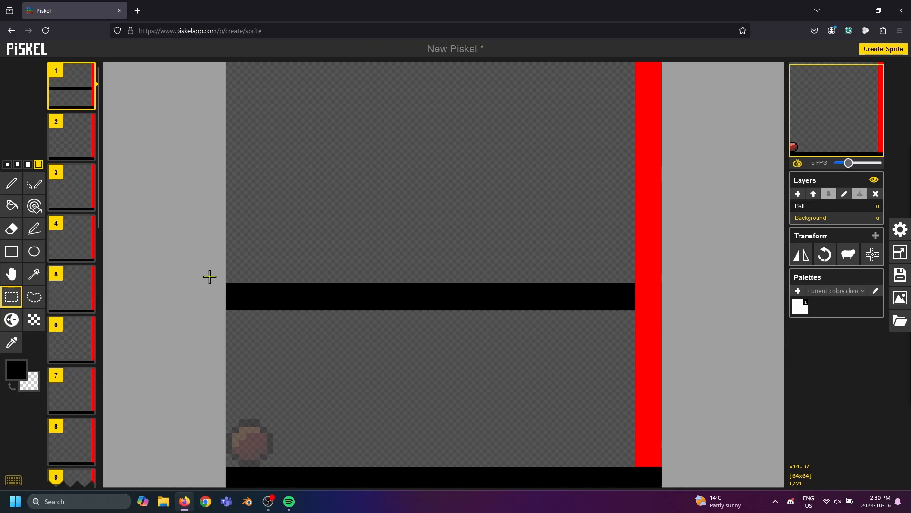
{"action": "left_click_drag", "start_coordinate": [214, 267], "coordinate": [633, 329]}
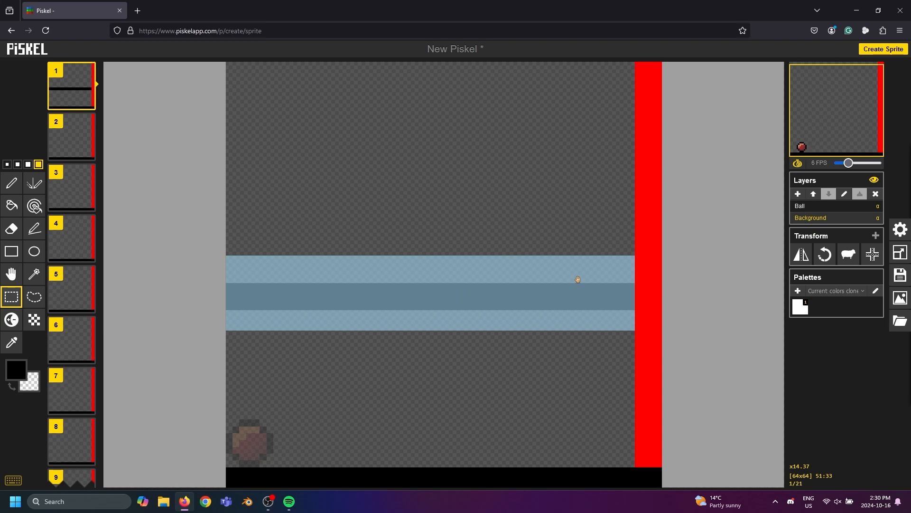
Step: Paste the copied platform in the same position on the Background layer of frames 2 through 6
{"action": "left_click", "coordinate": [69, 140]}
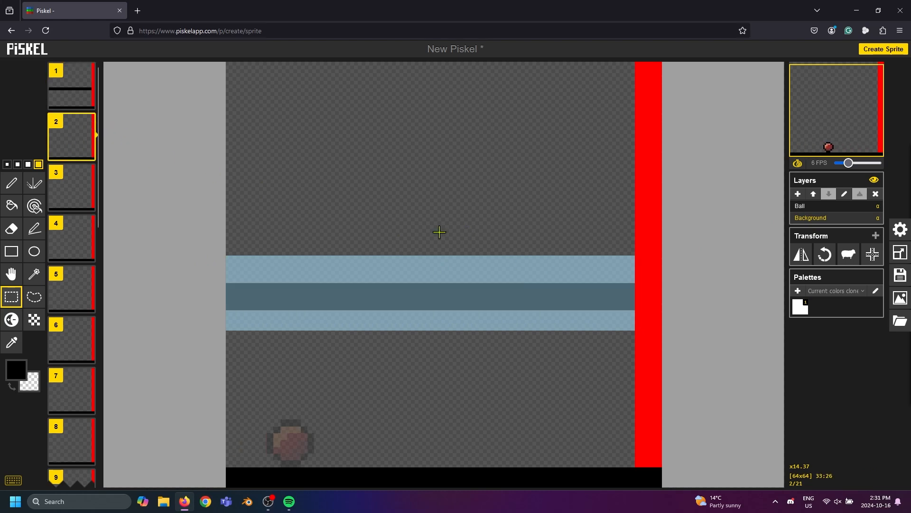
{"action": "left_click", "coordinate": [77, 183]}
{"action": "left_click", "coordinate": [76, 228]}
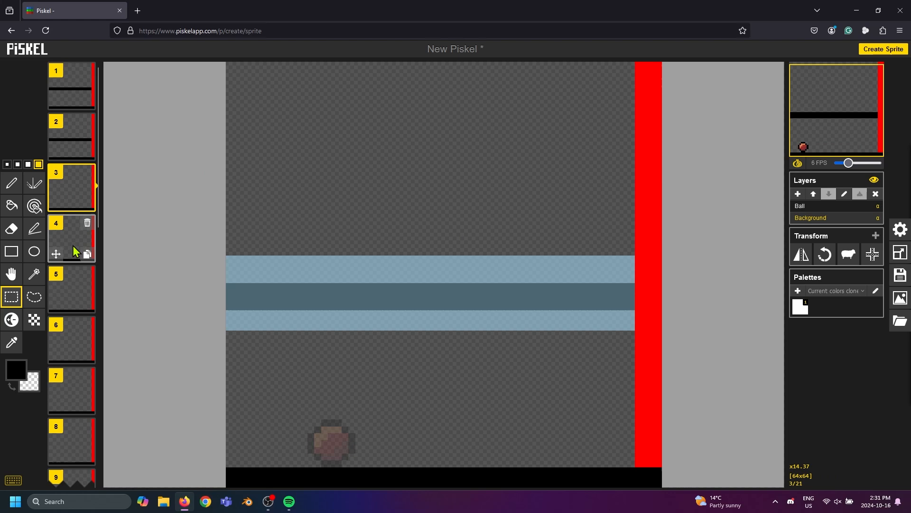
{"action": "left_click", "coordinate": [72, 291]}
{"action": "left_click", "coordinate": [69, 337]}
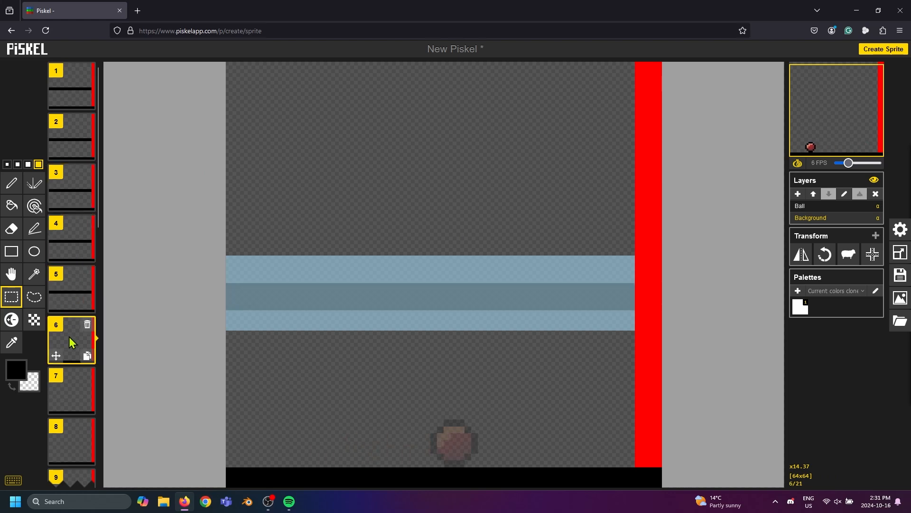
Step: Paste the platform into the Background layer of frames 7 through 21 and check the frame list for it
{"action": "key", "text": "Down"}
{"action": "key", "text": "Down"}
{"action": "key", "text": "Down"}
{"action": "key", "text": "Down"}
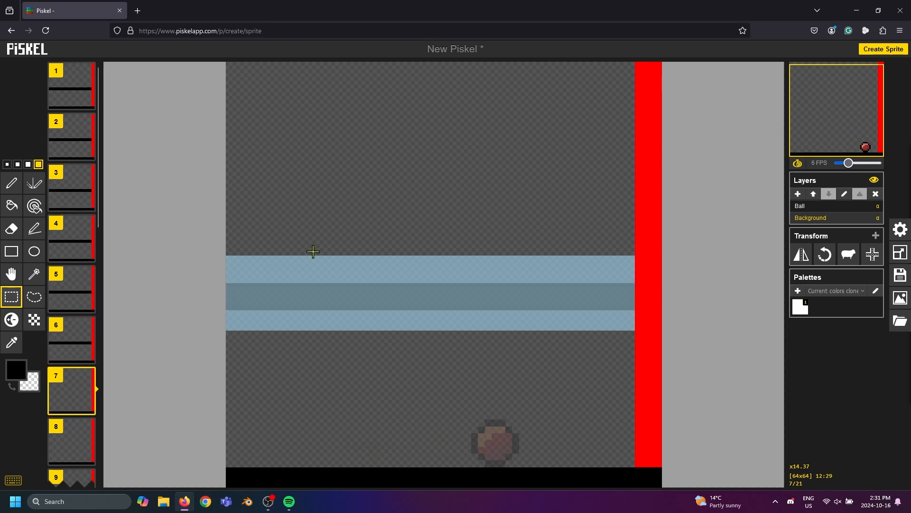
{"action": "key", "text": "Down"}
{"action": "key", "text": "Down"}
{"action": "key", "text": "Down"}
{"action": "key", "text": "Down"}
{"action": "key", "text": "Down"}
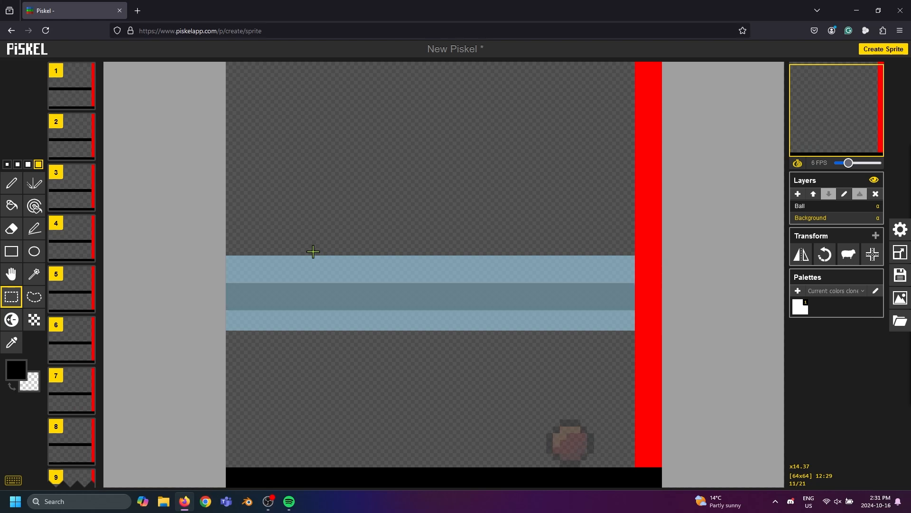
{"action": "key", "text": "Down"}
{"action": "key", "text": "Down"}
{"action": "key", "text": "Down"}
{"action": "key", "text": "Down"}
{"action": "key", "text": "Down"}
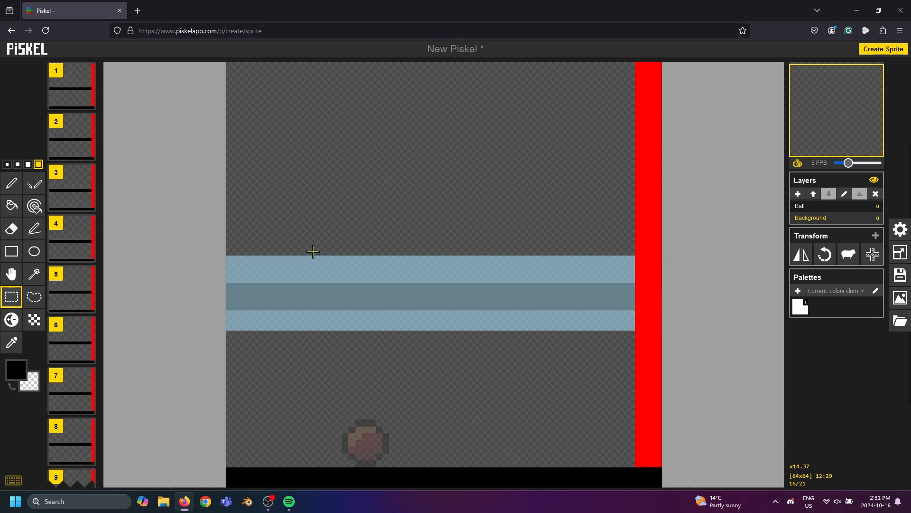
{"action": "key", "text": "Down"}
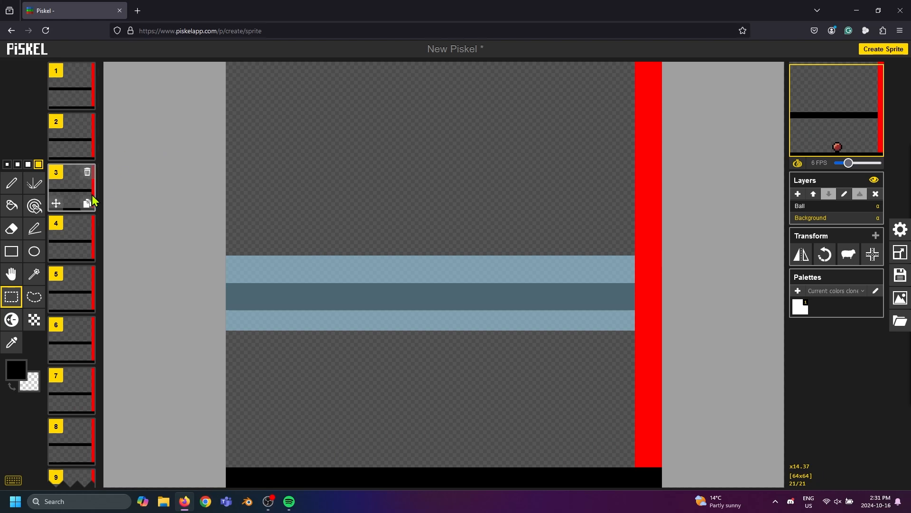
{"action": "scroll", "coordinate": [93, 200], "scroll_direction": "down", "scroll_amount": 10}
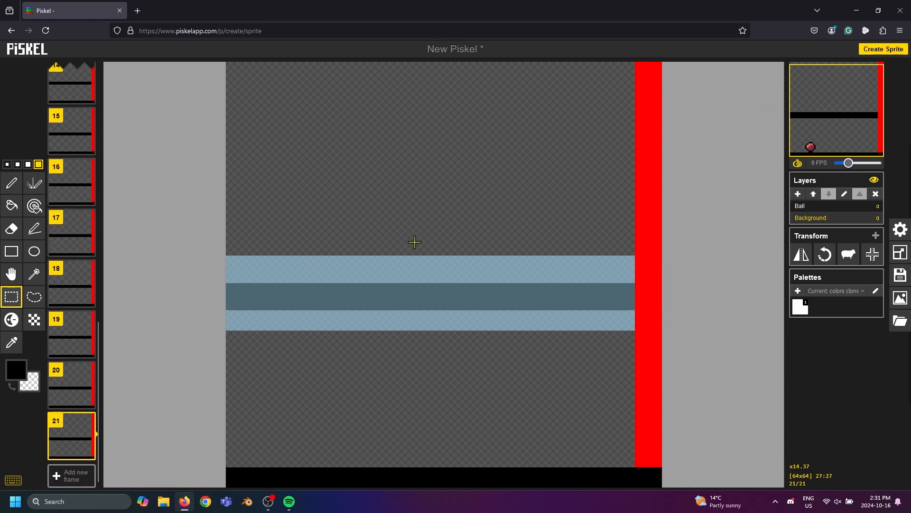
{"action": "scroll", "coordinate": [69, 143], "scroll_direction": "up", "scroll_amount": 8}
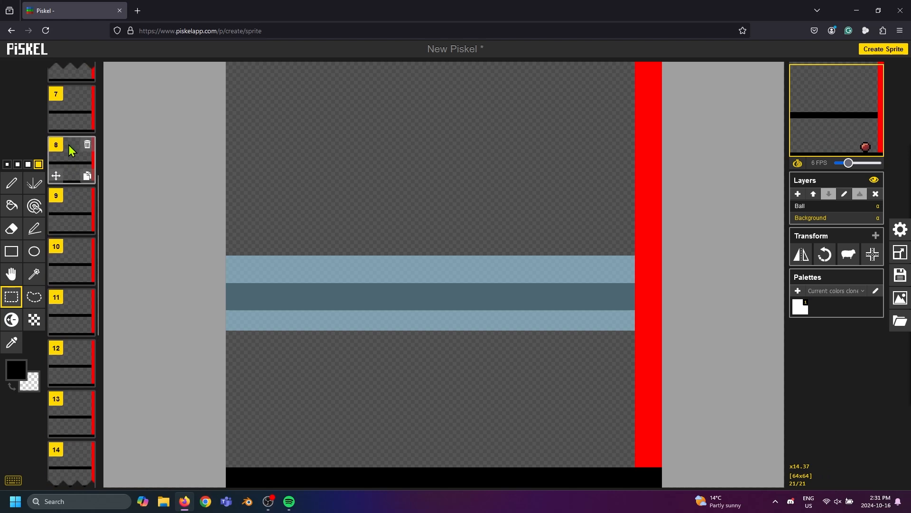
Step: Rename the Ball layer as Ball1
{"action": "left_click", "coordinate": [816, 206]}
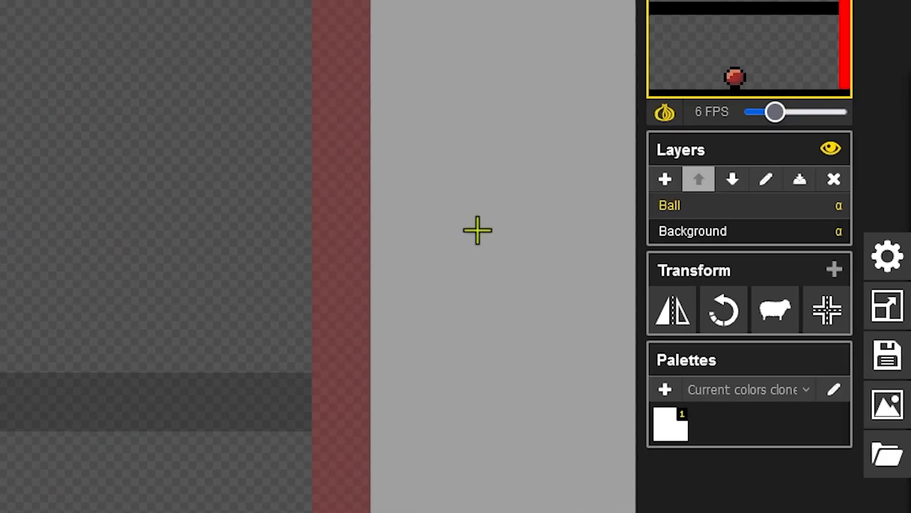
{"action": "double_click", "coordinate": [699, 205]}
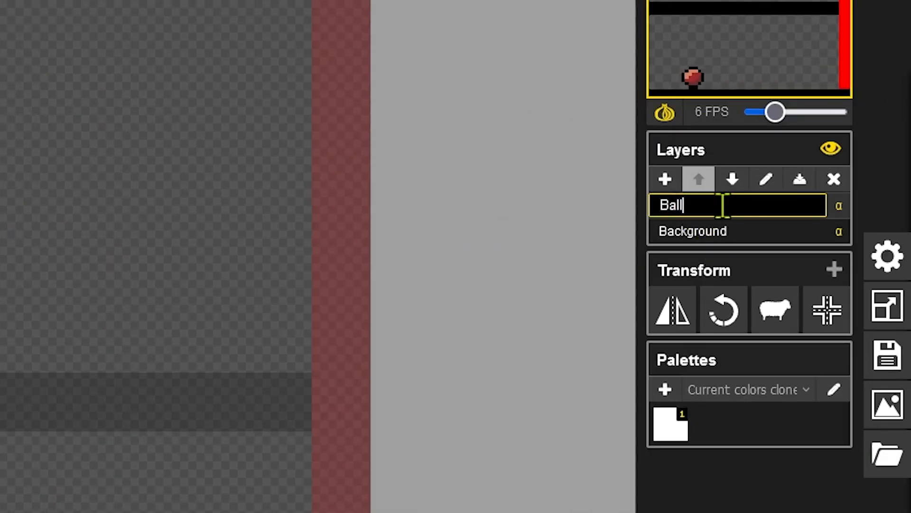
{"action": "key", "text": "Escape"}
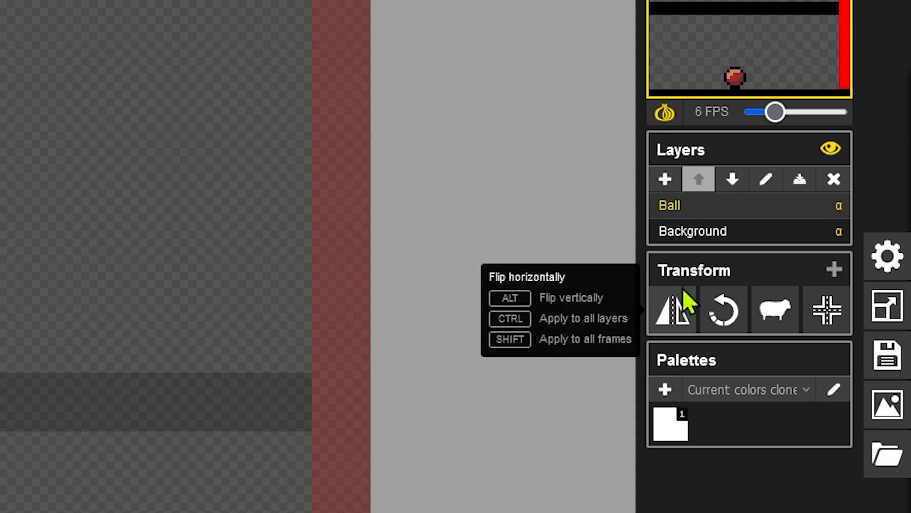
{"action": "double_click", "coordinate": [693, 207]}
{"action": "type", "text": "1"}
{"action": "key", "text": "Return"}
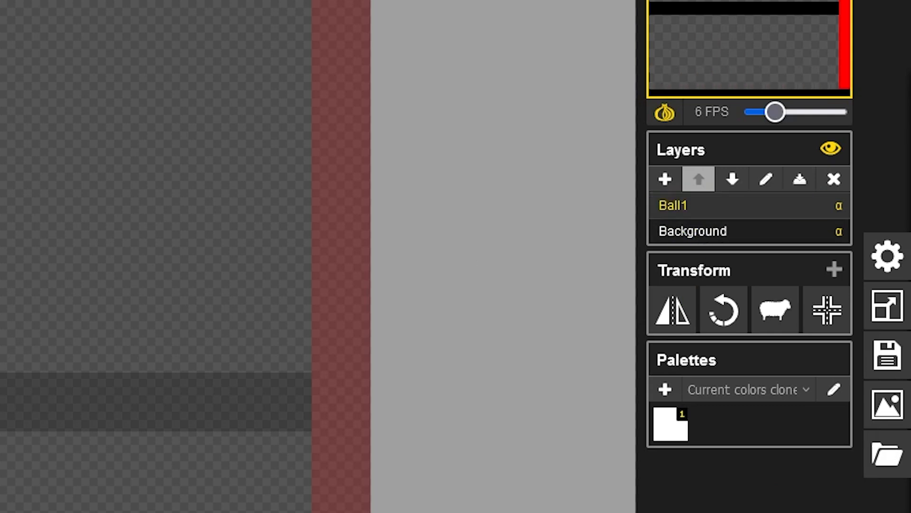
Step: Add a new layer above Ball1 and name it Ball2
{"action": "left_click", "coordinate": [666, 181]}
{"action": "double_click", "coordinate": [710, 205]}
{"action": "type", "text": "Ba"}
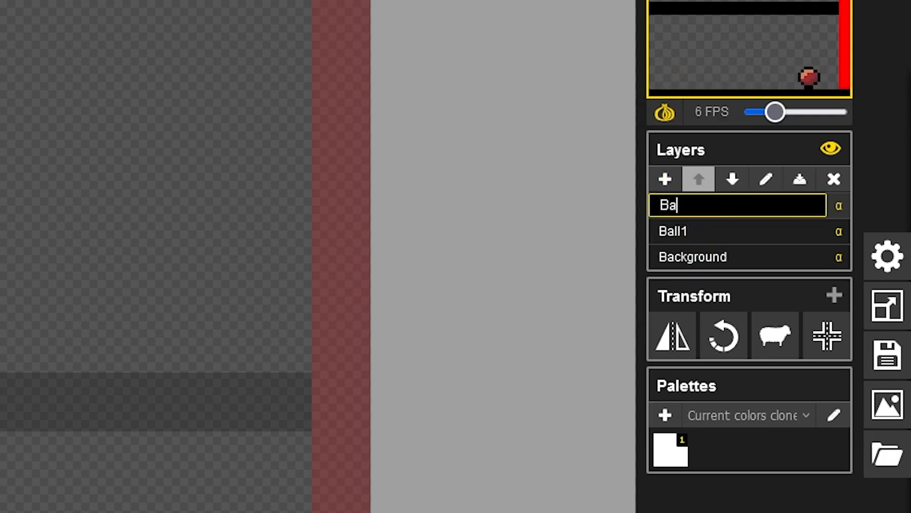
{"action": "type", "text": "ll2"}
{"action": "key", "text": "Return"}
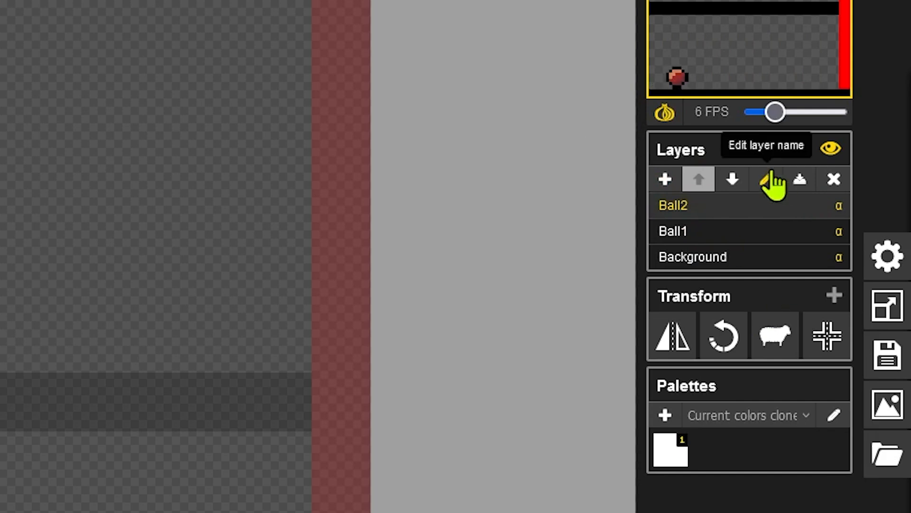
Step: On the Ball2 layer in frame 1, draw a 1-pixel black circle outline about 11 pixels wide just above the platform
{"action": "left_click", "coordinate": [736, 232]}
{"action": "left_click", "coordinate": [751, 256]}
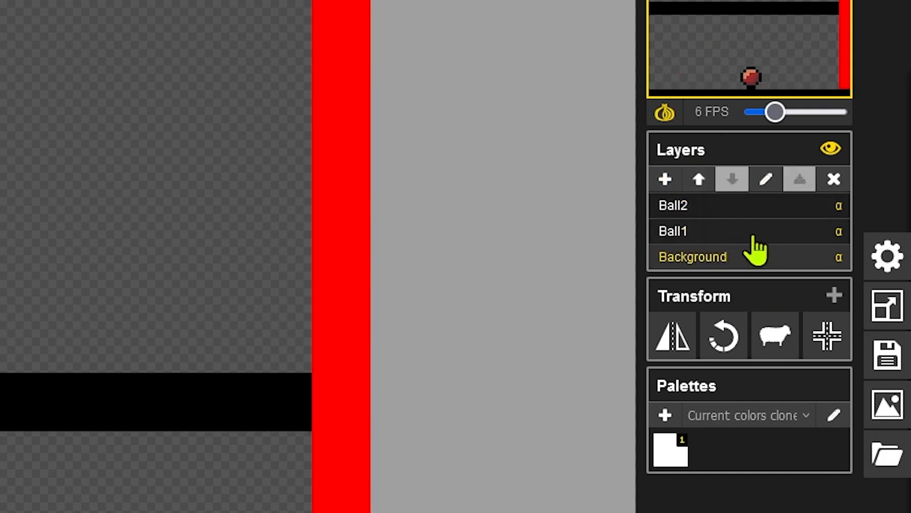
{"action": "left_click", "coordinate": [736, 230]}
{"action": "left_click", "coordinate": [718, 208]}
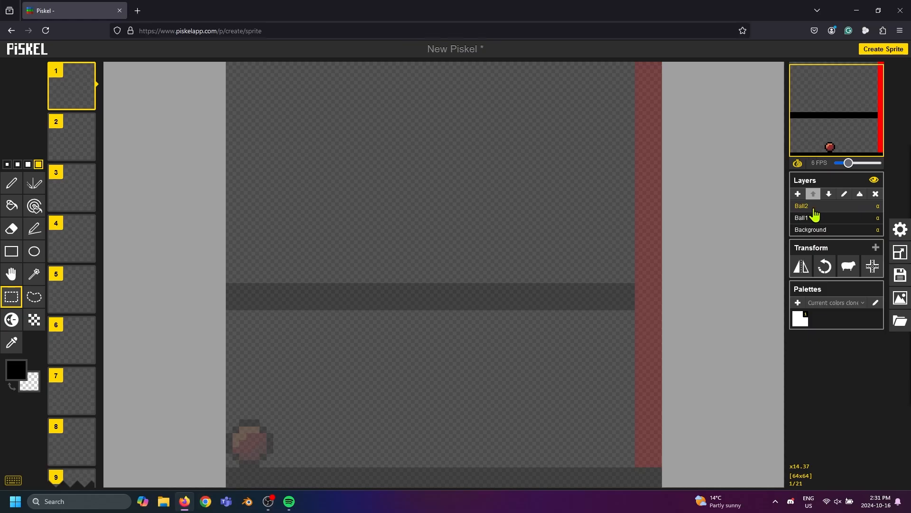
{"action": "left_click", "coordinate": [31, 255]}
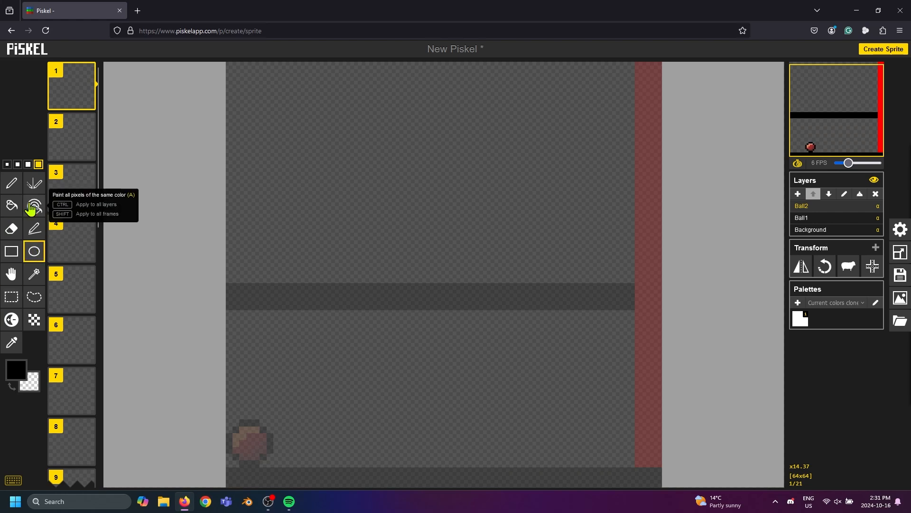
{"action": "left_click", "coordinate": [7, 165]}
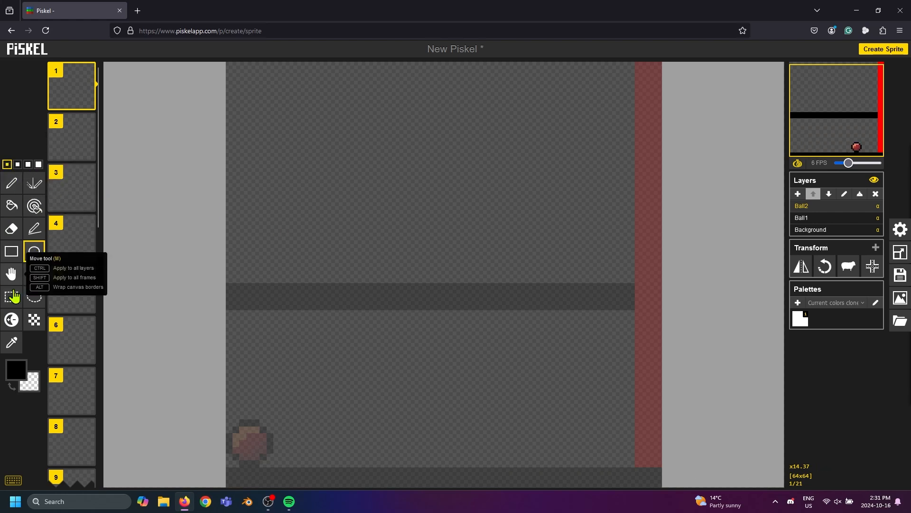
{"action": "mouse_move", "coordinate": [274, 202]}
{"action": "left_mouse_down"}
{"action": "mouse_move", "coordinate": [338, 250]}
{"action": "mouse_move", "coordinate": [348, 275]}
{"action": "left_mouse_up"}
Step: Fill the inside of the new circle with medium blue
{"action": "left_click", "coordinate": [12, 205]}
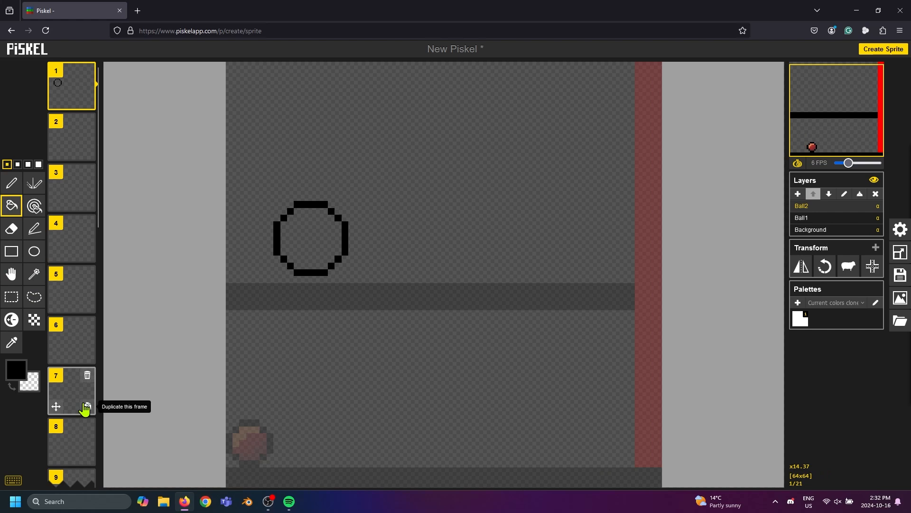
{"action": "left_click", "coordinate": [18, 372]}
{"action": "left_click", "coordinate": [121, 428]}
{"action": "left_click", "coordinate": [88, 409]}
{"action": "left_click", "coordinate": [311, 238]}
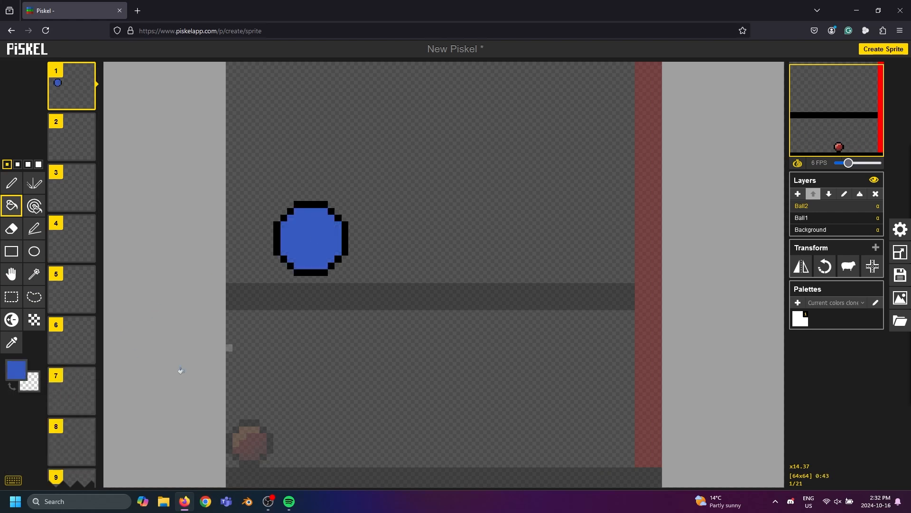
Step: Draw a light blue highlight with the Pen tool along the inner upper-left edge of the blue ball
{"action": "scroll", "coordinate": [348, 238], "scroll_direction": "up", "scroll_amount": 5}
{"action": "left_click", "coordinate": [12, 182]}
{"action": "left_click", "coordinate": [16, 369]}
{"action": "left_click", "coordinate": [86, 401]}
{"action": "left_click_drag", "start_coordinate": [293, 218], "coordinate": [426, 152]}
Step: Draw a dark blue (#333a80) shadow along the inner lower-right edge of the blue ball
{"action": "left_click", "coordinate": [16, 370]}
{"action": "left_click", "coordinate": [88, 427]}
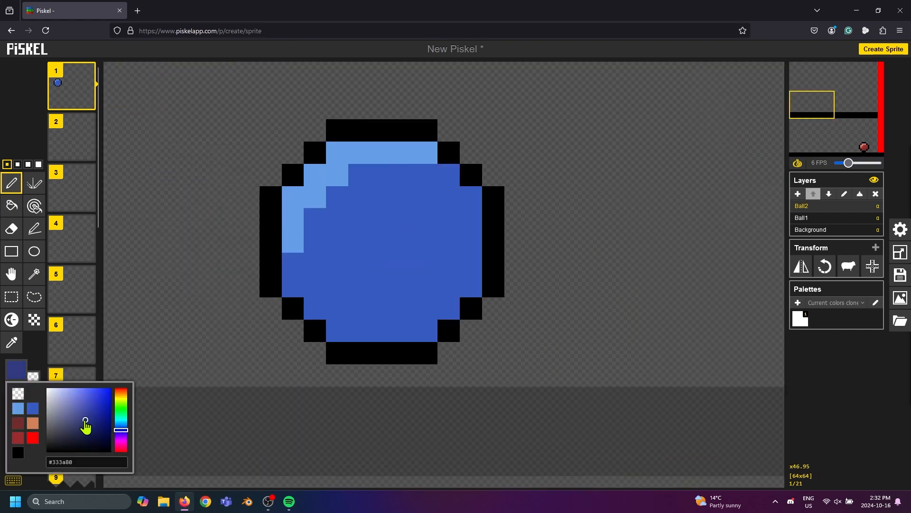
{"action": "left_click_drag", "start_coordinate": [472, 259], "coordinate": [380, 335]}
Step: Copy the blue ball with a rectangle selection and move frame 1's ball to the canvas's left edge, resting on the platform
{"action": "scroll", "coordinate": [563, 241], "scroll_direction": "down", "scroll_amount": 10}
{"action": "left_click", "coordinate": [16, 297]}
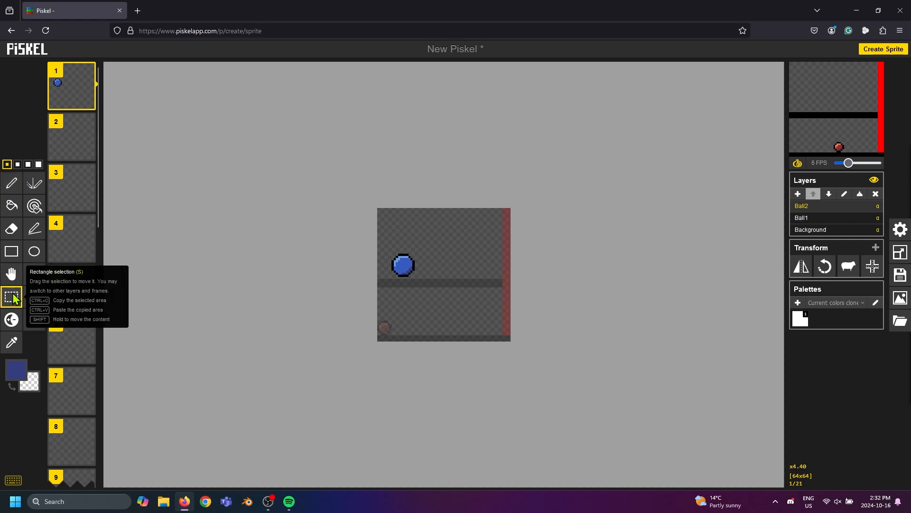
{"action": "scroll", "coordinate": [413, 285], "scroll_direction": "up", "scroll_amount": 5}
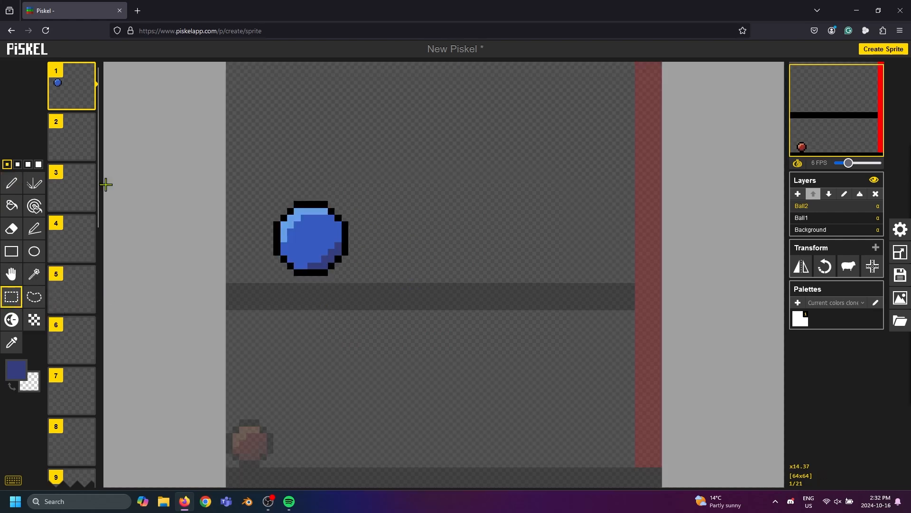
{"action": "left_click_drag", "start_coordinate": [253, 185], "coordinate": [377, 282]}
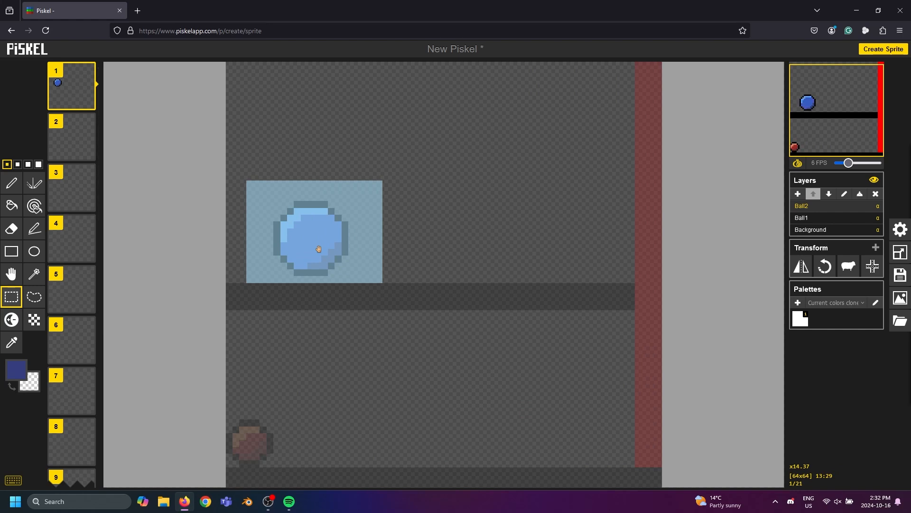
{"action": "left_click", "coordinate": [10, 274]}
{"action": "left_click_drag", "start_coordinate": [312, 232], "coordinate": [265, 239]}
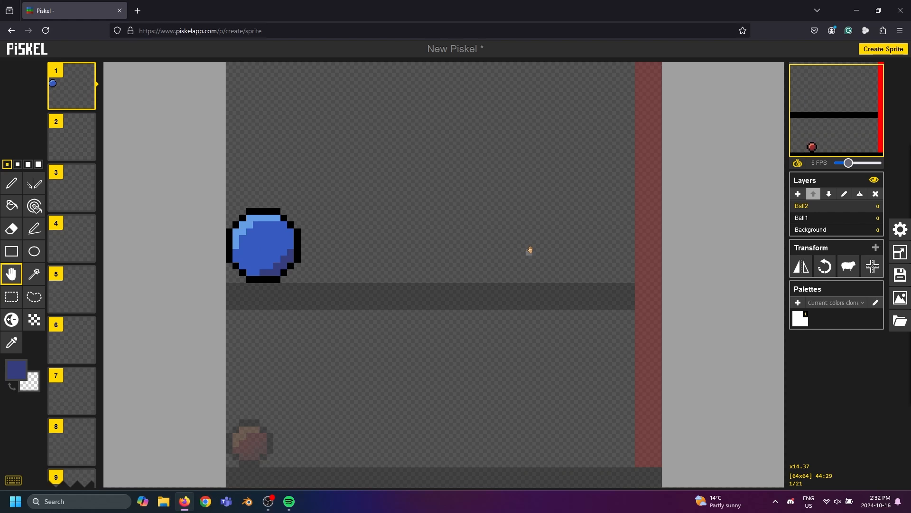
Step: Paste the blue ball into frames 2 and 3, placing it about 13 pixels farther right along the platform in each
{"action": "key", "text": "Down"}
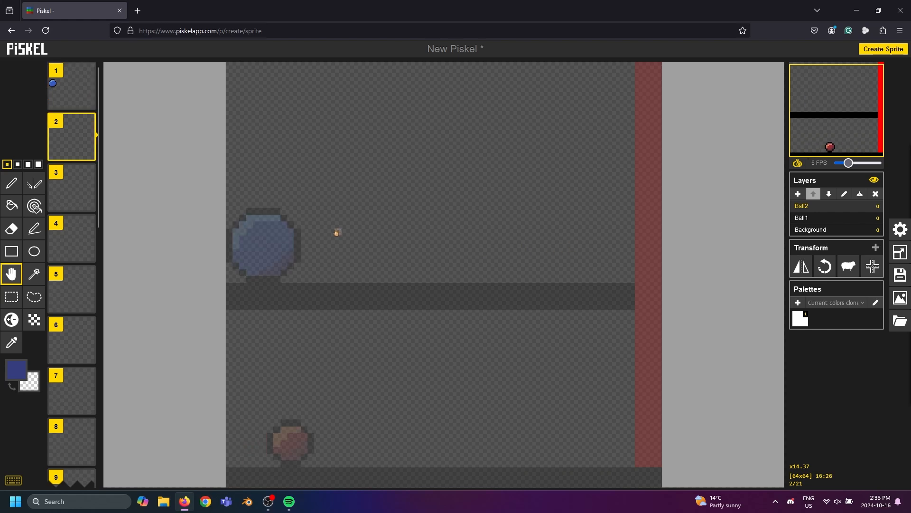
{"action": "key", "text": "ctrl+v"}
{"action": "left_click_drag", "start_coordinate": [319, 245], "coordinate": [364, 244]}
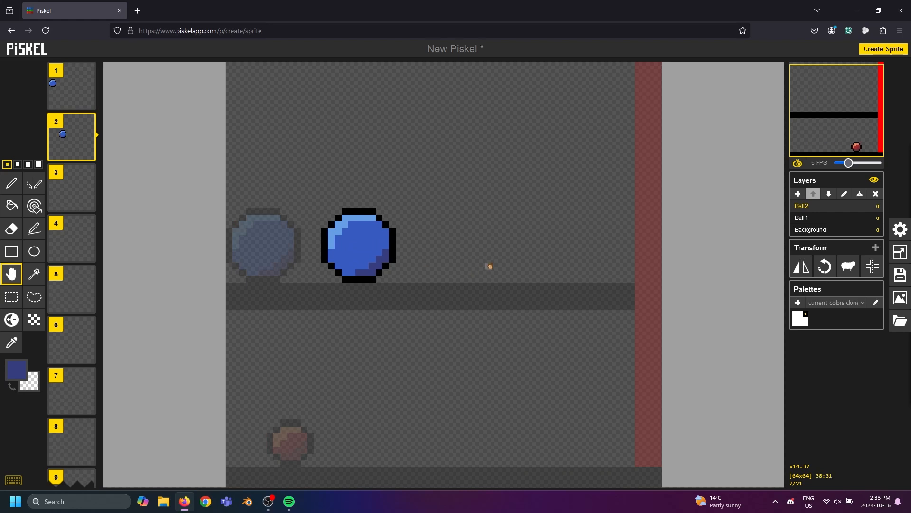
{"action": "left_click", "coordinate": [76, 187]}
{"action": "key", "text": "ctrl+v"}
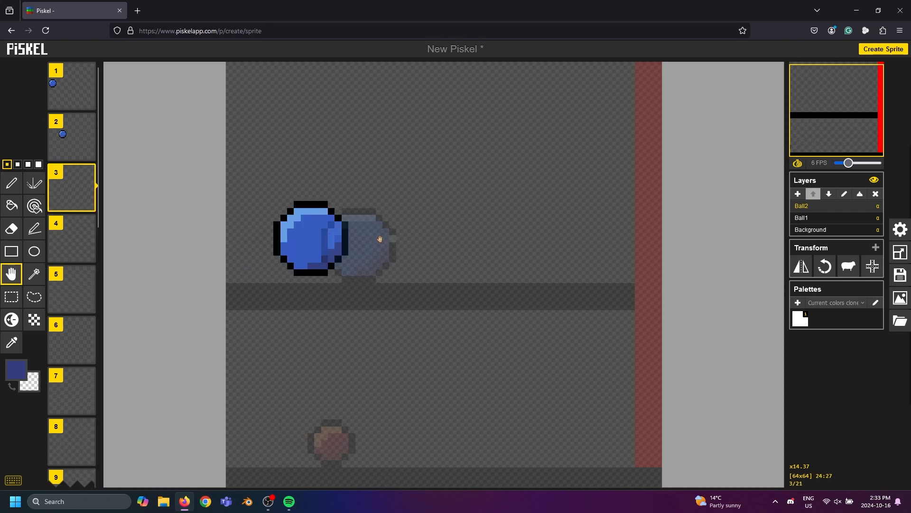
{"action": "left_click_drag", "start_coordinate": [311, 237], "coordinate": [445, 244]}
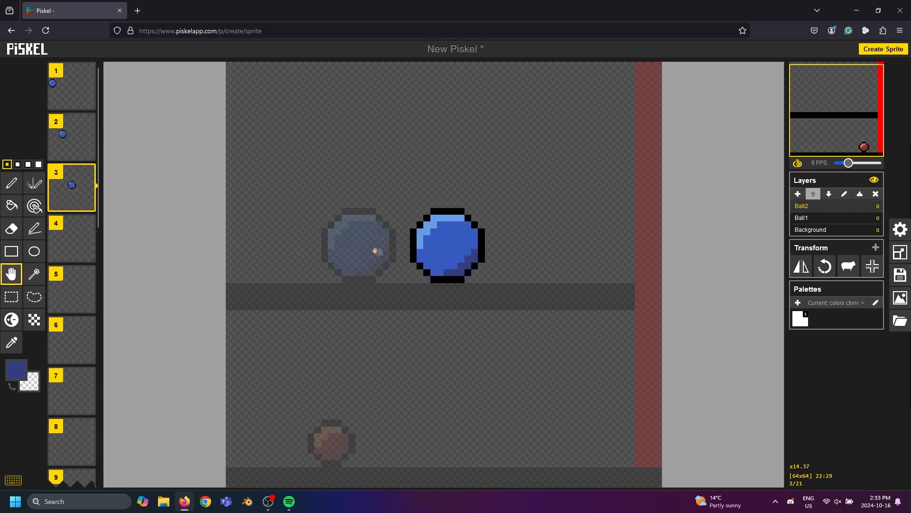
{"action": "mouse_move", "coordinate": [84, 162]}
{"action": "left_click", "coordinate": [74, 147]}
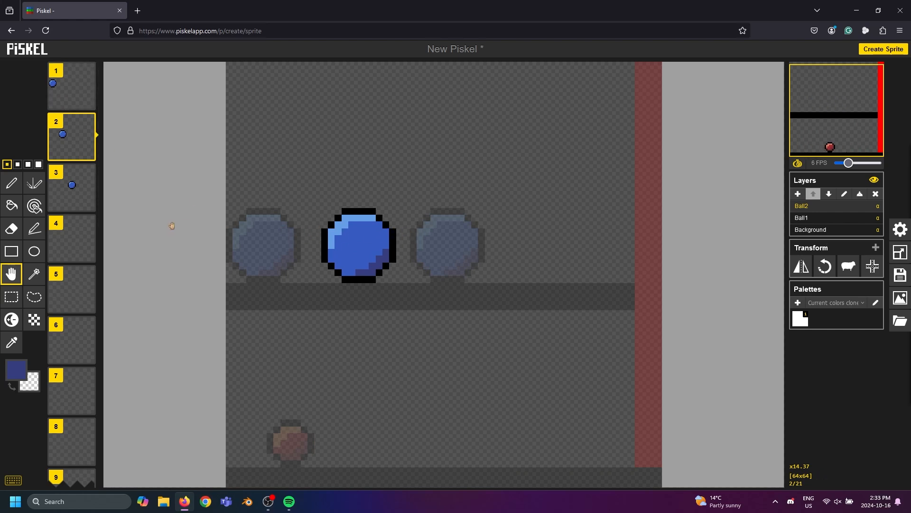
Step: Paste the blue ball into frames 4 and 5, moving it farther right until it touches the red wall in frame 5
{"action": "left_click", "coordinate": [66, 240]}
{"action": "key", "text": "ctrl+v"}
{"action": "left_click_drag", "start_coordinate": [312, 237], "coordinate": [529, 242]}
{"action": "left_click", "coordinate": [91, 289]}
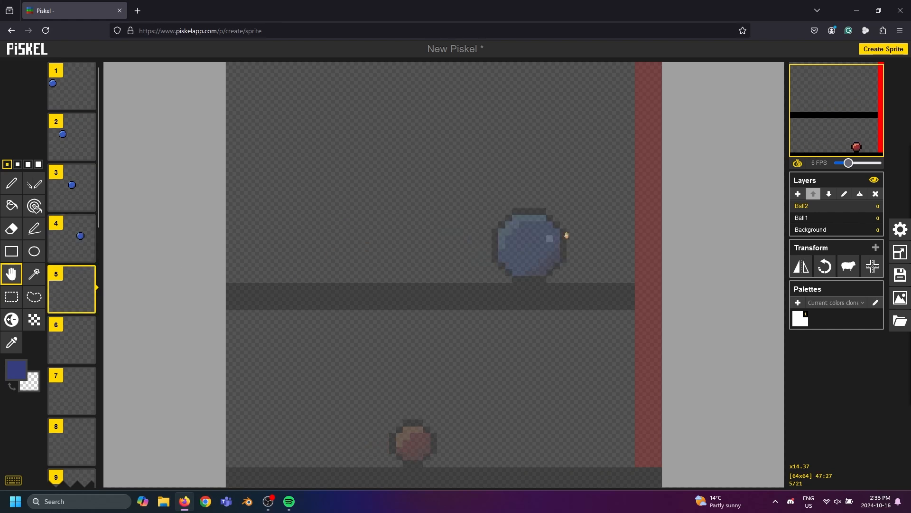
{"action": "key", "text": "ctrl+v"}
{"action": "left_click_drag", "start_coordinate": [299, 237], "coordinate": [563, 250]}
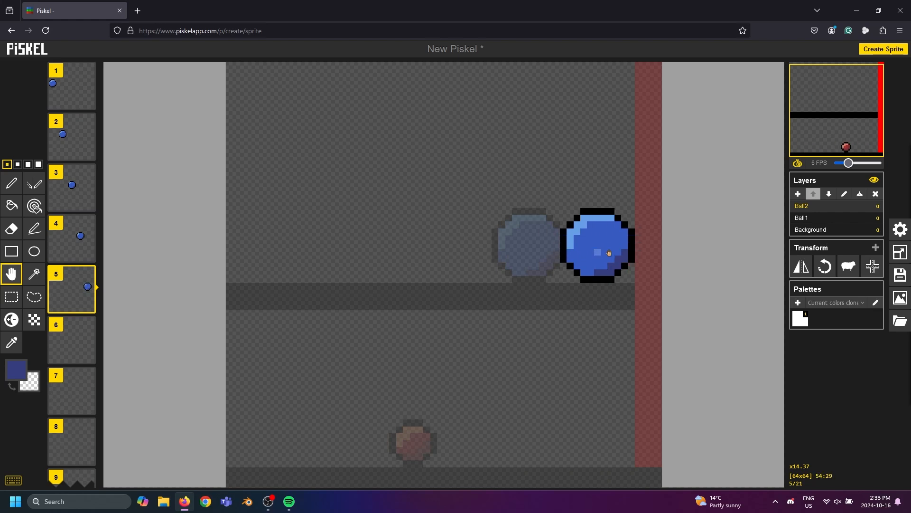
Step: Paste the blue ball into frames 6 and 7, moving it back left along the platform, away from the wall, in each
{"action": "left_click", "coordinate": [74, 348]}
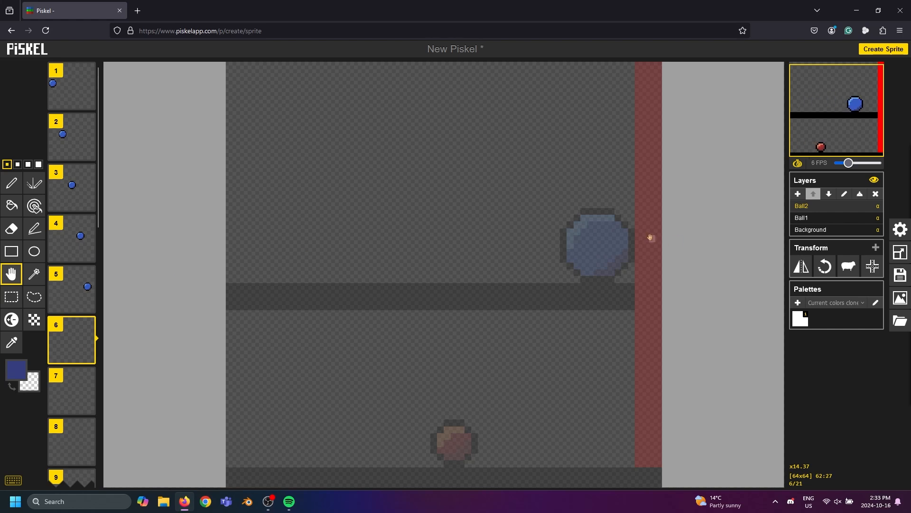
{"action": "key", "text": "ctrl+v"}
{"action": "left_click_drag", "start_coordinate": [311, 238], "coordinate": [540, 245]}
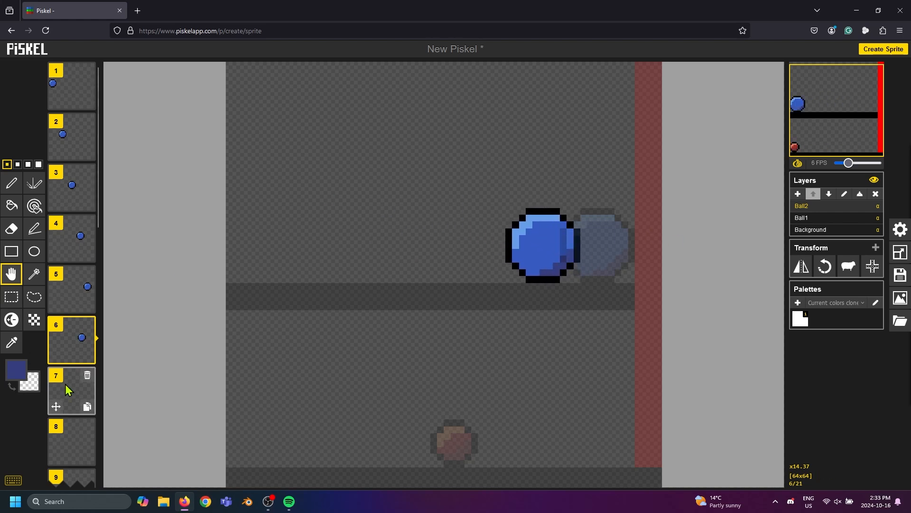
{"action": "left_click", "coordinate": [83, 398]}
{"action": "key", "text": "ctrl+v"}
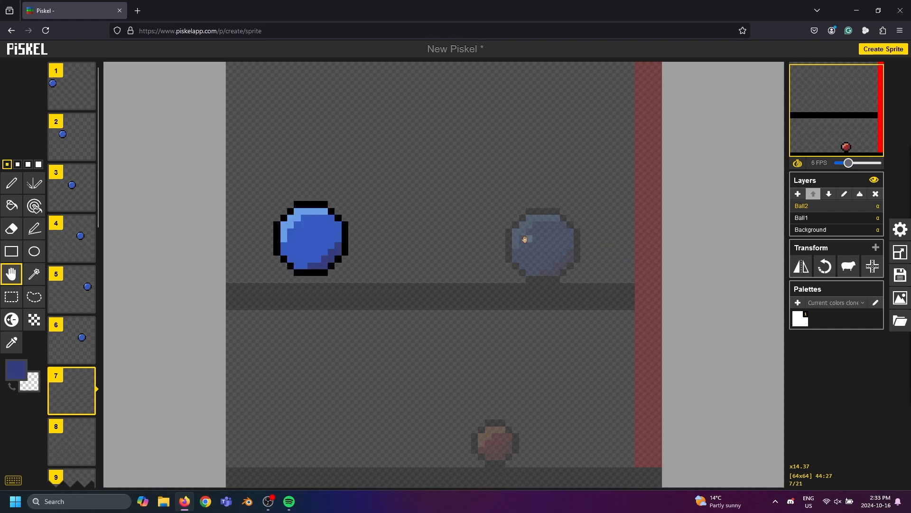
{"action": "left_click_drag", "start_coordinate": [311, 245], "coordinate": [502, 251]}
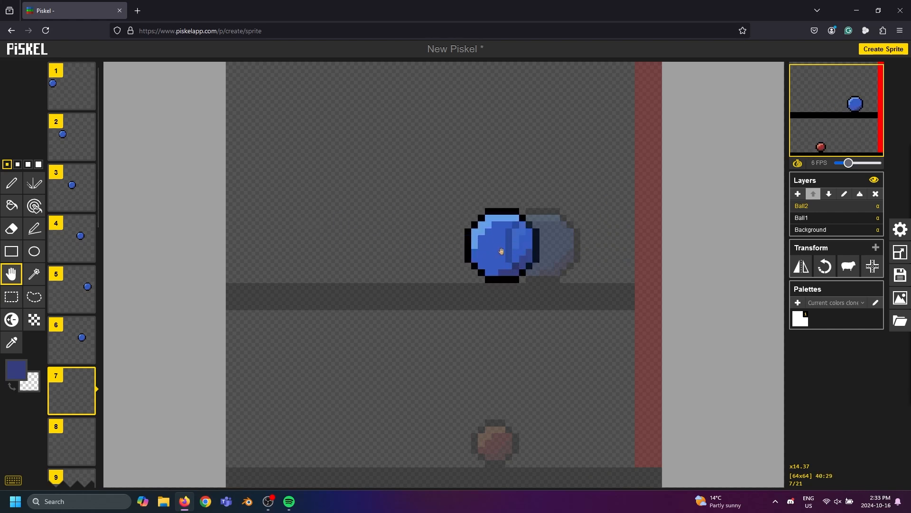
Step: Paste the blue ball into frames 8 to 10, bringing it to rest on the platform slightly left of its frame 7 position
{"action": "key", "text": "Down"}
{"action": "key", "text": "ctrl+v"}
{"action": "left_click_drag", "start_coordinate": [321, 241], "coordinate": [471, 253]}
{"action": "key", "text": "Down"}
{"action": "key", "text": "ctrl+v"}
{"action": "scroll", "coordinate": [66, 370], "scroll_direction": "down", "scroll_amount": 2}
{"action": "left_click", "coordinate": [65, 370]}
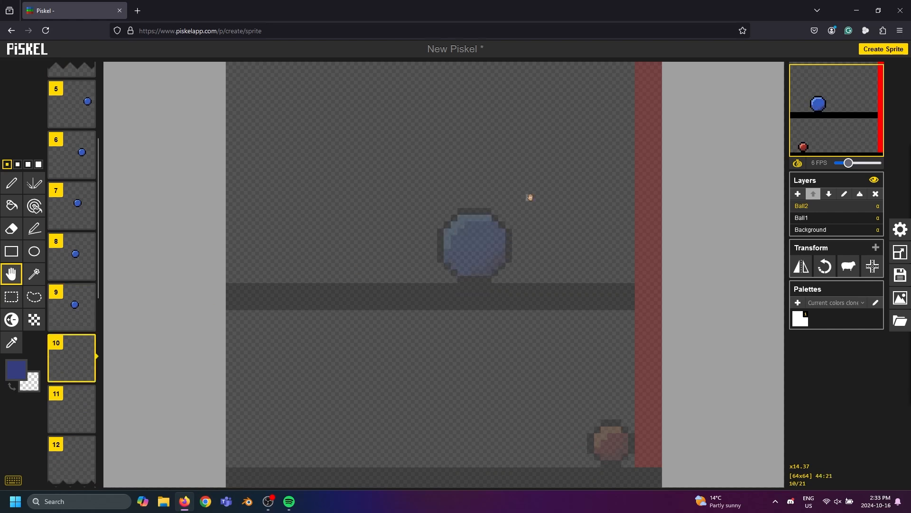
{"action": "key", "text": "ctrl+v"}
{"action": "left_click_drag", "start_coordinate": [320, 238], "coordinate": [484, 244]}
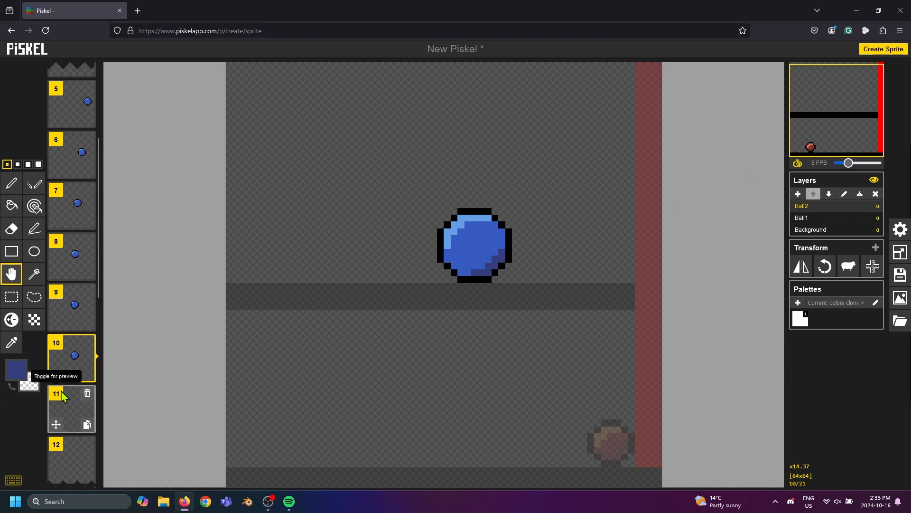
Step: Paste the blue ball into frames 11 to 14 at the same resting position as in frame 10
{"action": "scroll", "coordinate": [443, 287], "scroll_direction": "down", "scroll_amount": 10}
{"action": "scroll", "coordinate": [443, 288], "scroll_direction": "up", "scroll_amount": 10}
{"action": "left_click", "coordinate": [76, 406]}
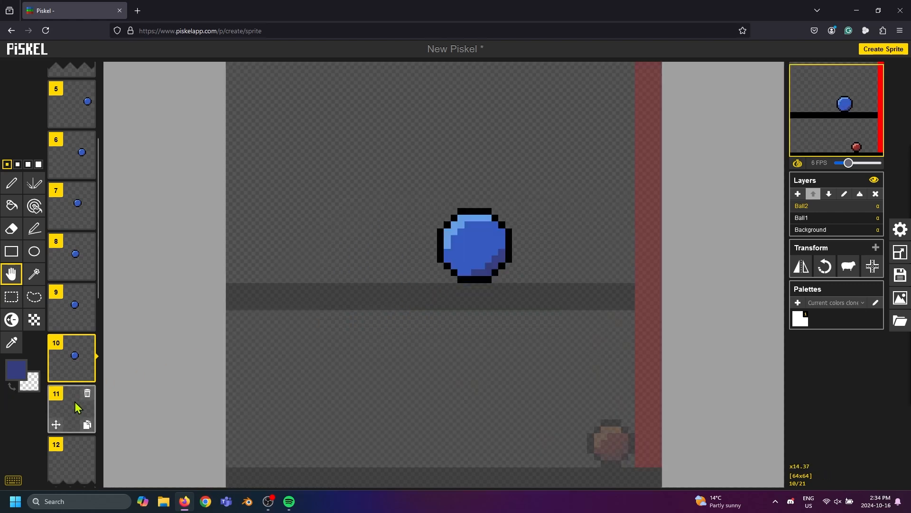
{"action": "key", "text": "ctrl+v"}
{"action": "left_click_drag", "start_coordinate": [311, 239], "coordinate": [470, 243]}
{"action": "key", "text": "Down"}
{"action": "key", "text": "ctrl+v"}
{"action": "key", "text": "Down"}
{"action": "key", "text": "ctrl+v"}
{"action": "left_click_drag", "start_coordinate": [311, 239], "coordinate": [469, 243]}
{"action": "key", "text": "Down"}
{"action": "key", "text": "ctrl+v"}
{"action": "left_click_drag", "start_coordinate": [311, 239], "coordinate": [470, 243]}
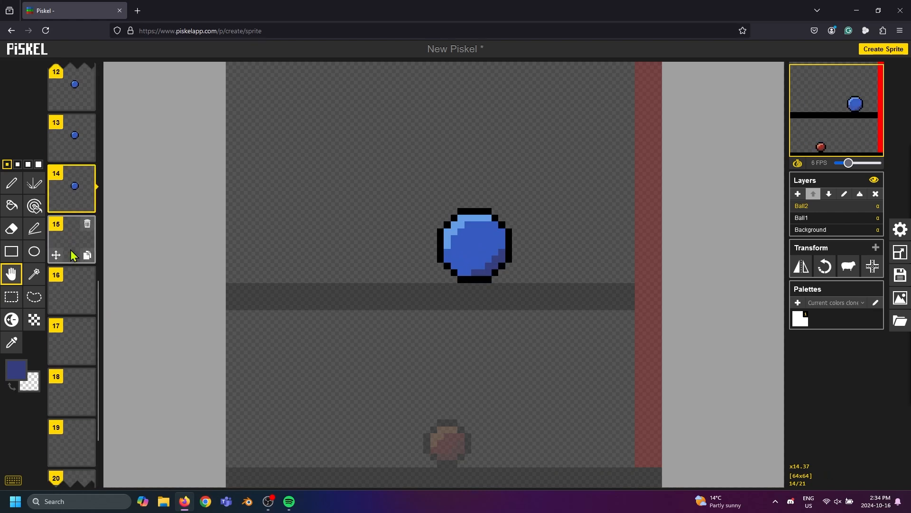
Step: Paste the blue ball into the remaining frames, 15 to 21, at the same resting position on the platform
{"action": "key", "text": "Down"}
{"action": "key", "text": "ctrl+v"}
{"action": "key", "text": "Down"}
{"action": "key", "text": "ctrl+v"}
{"action": "left_click_drag", "start_coordinate": [322, 241], "coordinate": [470, 243]}
{"action": "key", "text": "Down"}
{"action": "key", "text": "ctrl+v"}
{"action": "left_click_drag", "start_coordinate": [321, 241], "coordinate": [470, 243]}
{"action": "key", "text": "Down"}
{"action": "key", "text": "ctrl+v"}
{"action": "key", "text": "Down"}
{"action": "key", "text": "ctrl+v"}
{"action": "left_click_drag", "start_coordinate": [322, 241], "coordinate": [470, 243]}
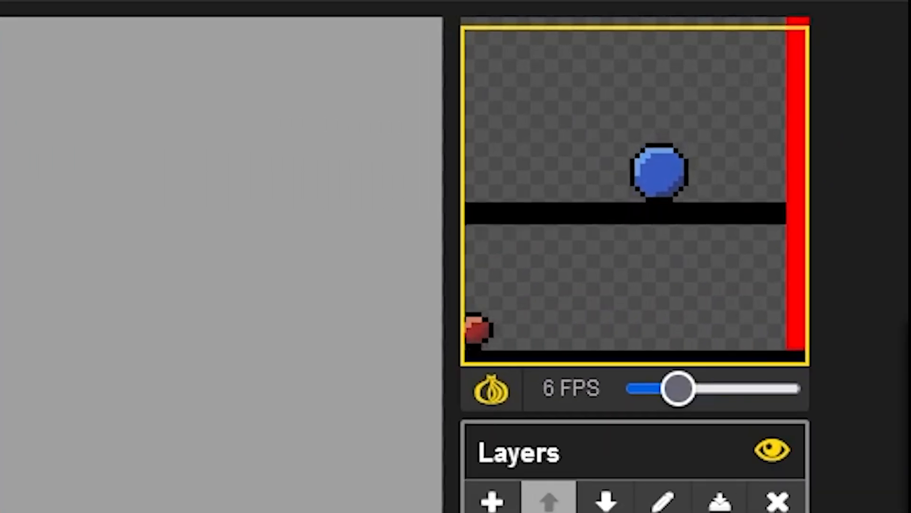
Step: Set the animation preview speed to 11 FPS
{"action": "mouse_move", "coordinate": [665, 201]}
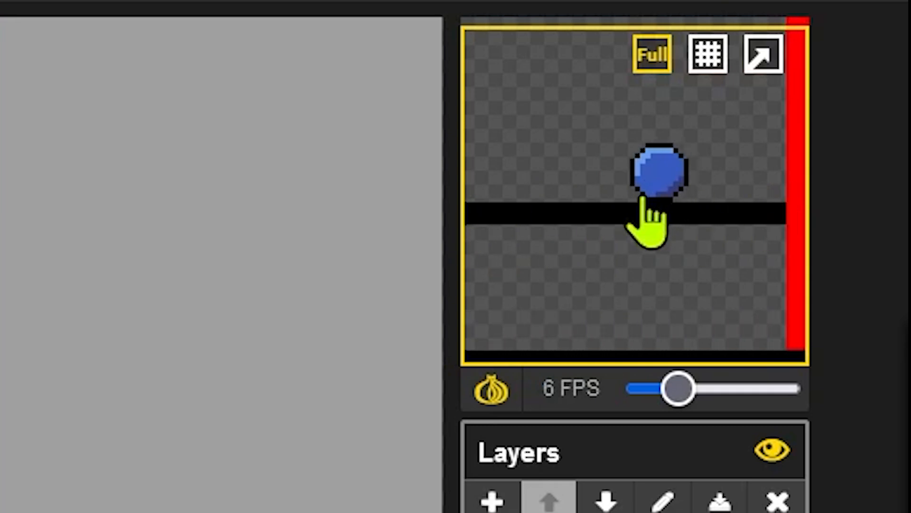
{"action": "left_click_drag", "start_coordinate": [694, 386], "coordinate": [712, 387]}
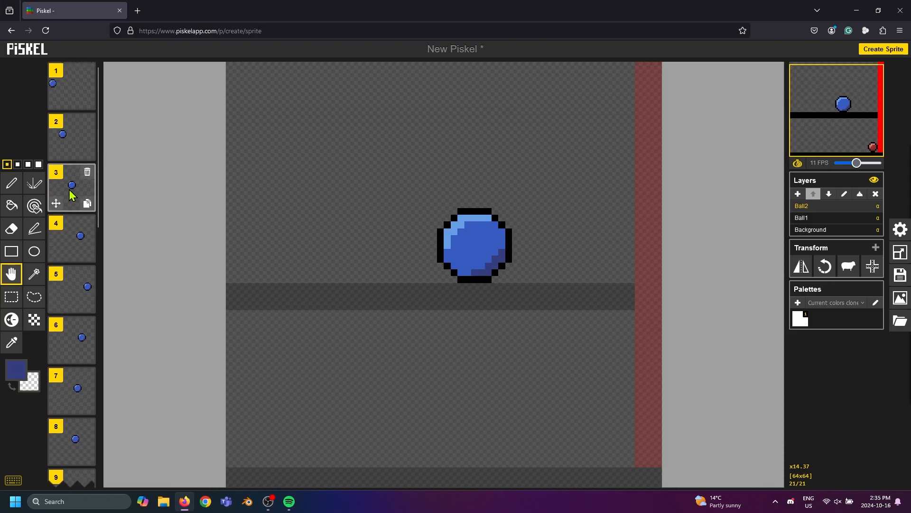
Step: On frame 1's Background layer, draw a 4-pixel-thick black horizontal line above the blue ball from the left edge to the red wall
{"action": "left_click", "coordinate": [69, 99]}
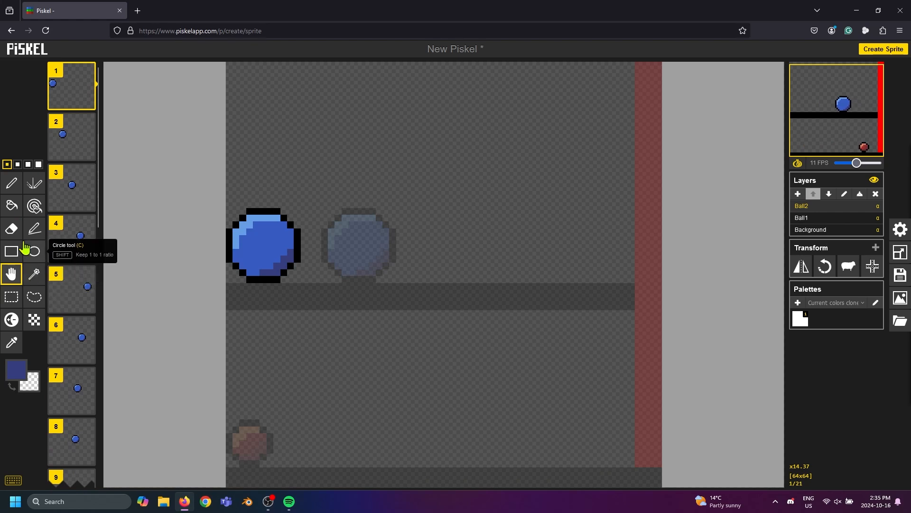
{"action": "left_click", "coordinate": [35, 231]}
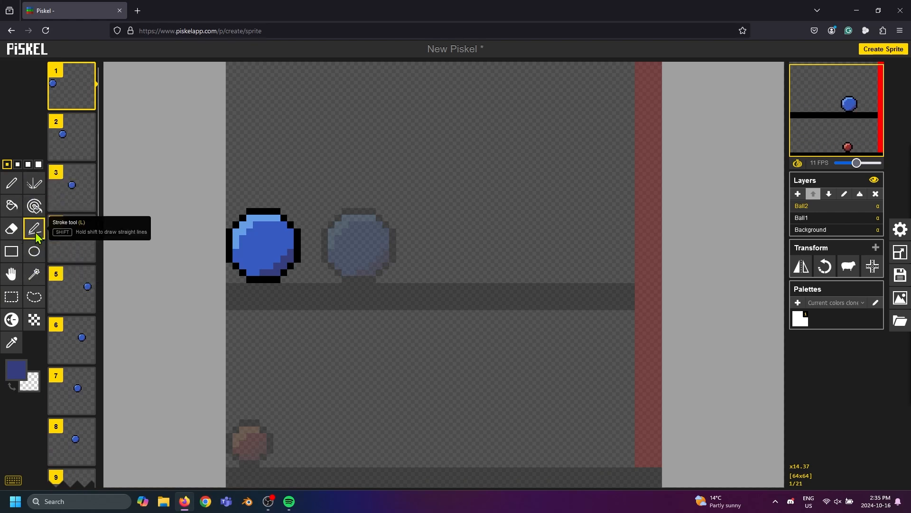
{"action": "left_click", "coordinate": [38, 164]}
{"action": "left_click", "coordinate": [18, 371]}
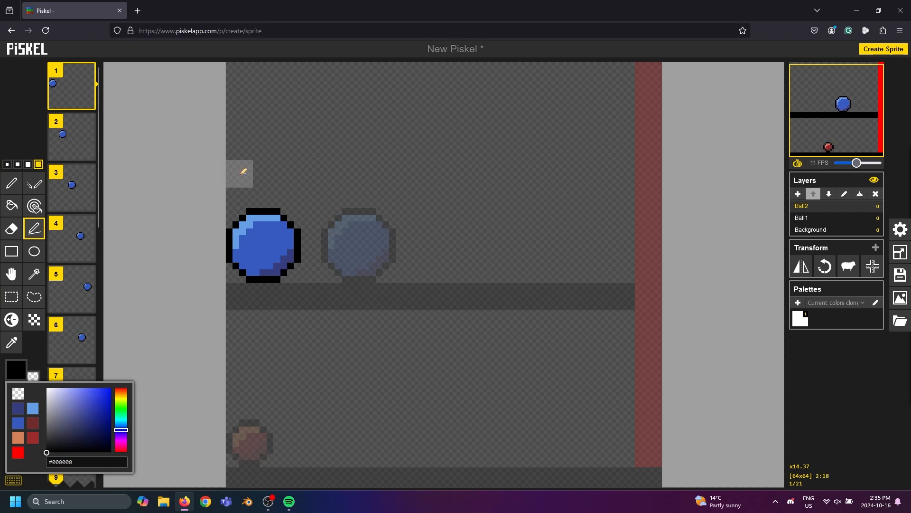
{"action": "left_click", "coordinate": [810, 232]}
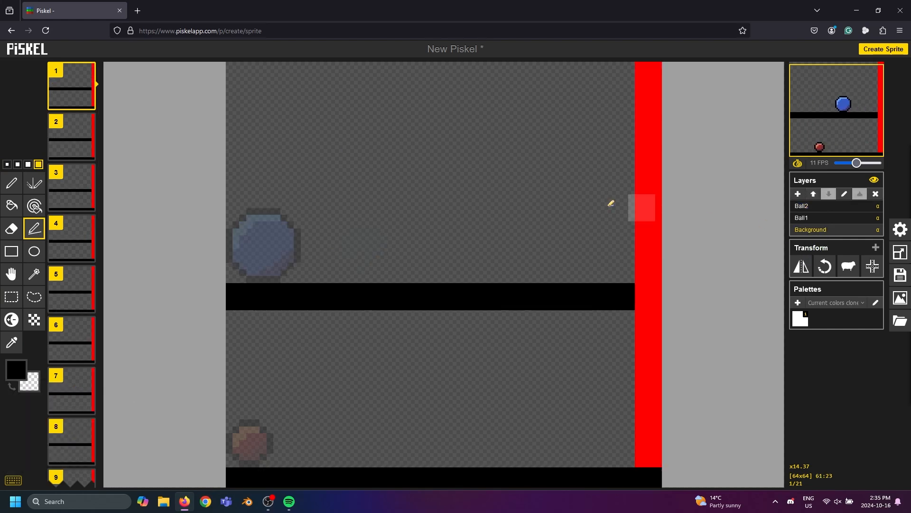
{"action": "mouse_move", "coordinate": [242, 177]}
{"action": "left_mouse_down"}
{"action": "mouse_move", "coordinate": [504, 190]}
{"action": "mouse_move", "coordinate": [630, 176]}
{"action": "left_mouse_up"}
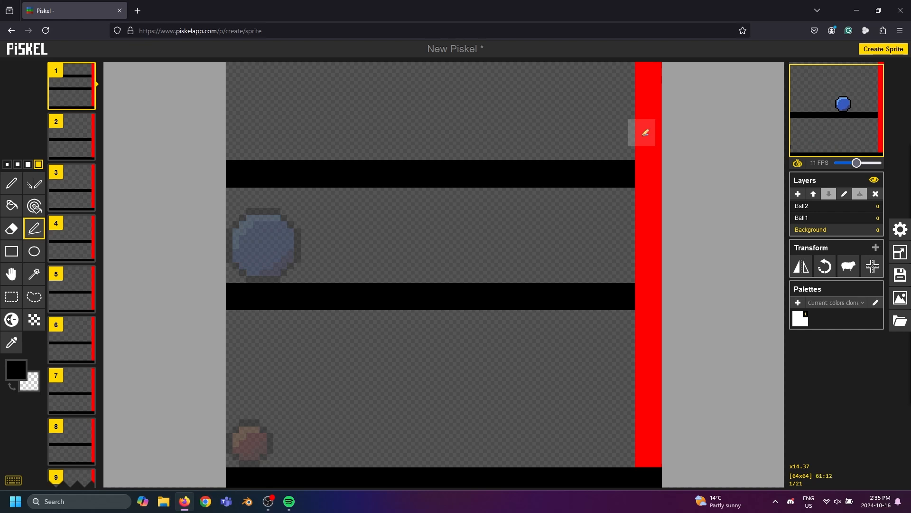
Step: Copy the new black bar with a rectangle selection and paste it in place on the Background layer of frames 2 to 21
{"action": "left_click", "coordinate": [8, 300]}
{"action": "left_click_drag", "start_coordinate": [209, 142], "coordinate": [637, 189]}
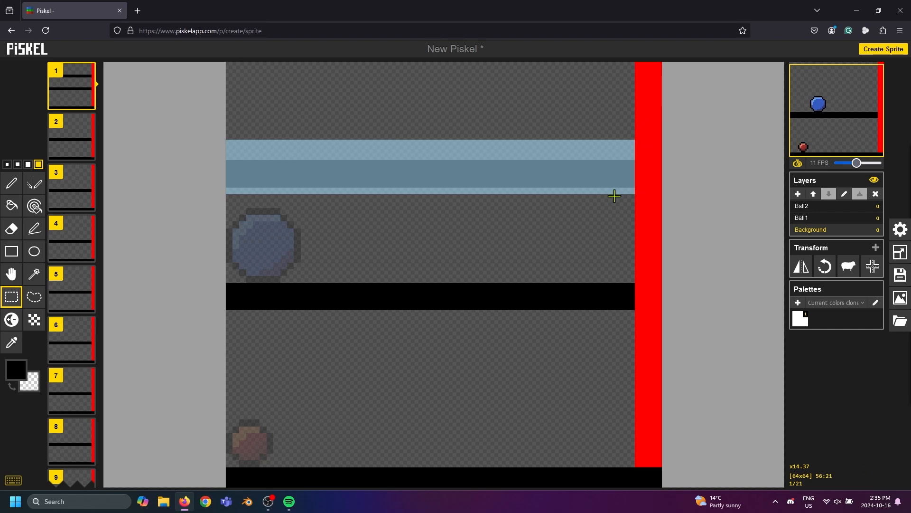
{"action": "key", "text": "Down"}
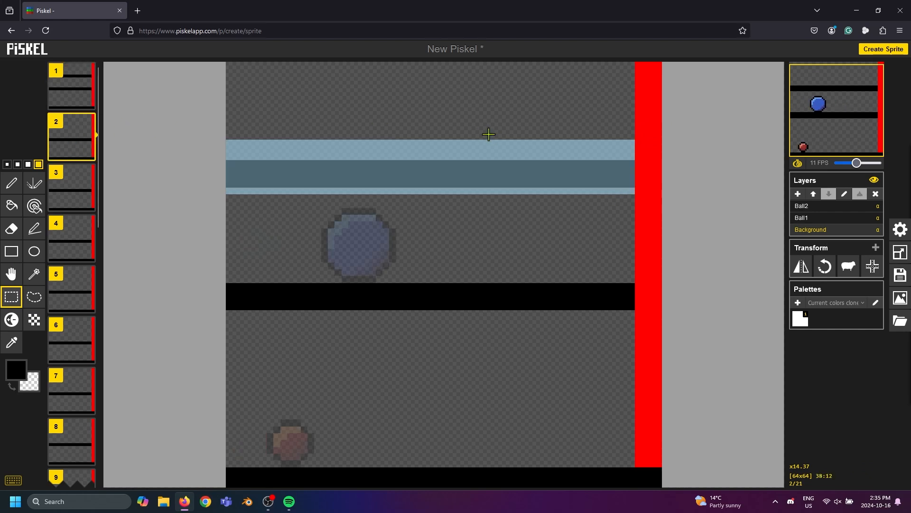
{"action": "key", "text": "Down"}
{"action": "key", "text": "Down"}
{"action": "key", "text": "Down"}
{"action": "key", "text": "Down"}
{"action": "key", "text": "Down"}
{"action": "key", "text": "Down"}
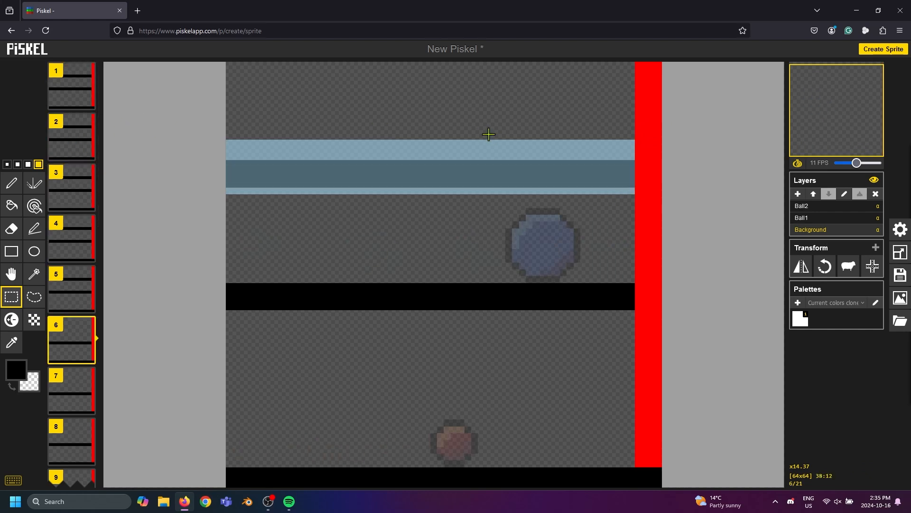
{"action": "key", "text": "Down"}
{"action": "key", "text": "Down"}
{"action": "key", "text": "Down"}
{"action": "key", "text": "Down"}
{"action": "key", "text": "Down"}
{"action": "key", "text": "Down"}
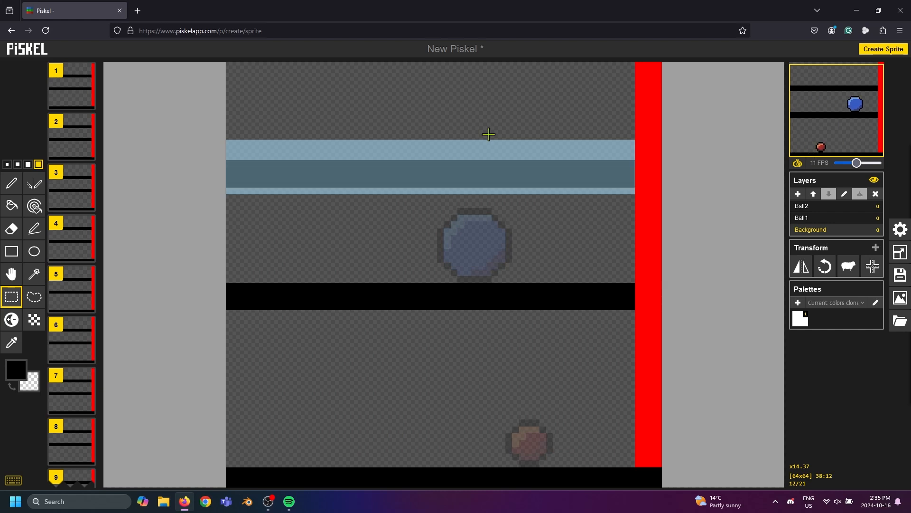
{"action": "key", "text": "Down"}
{"action": "key", "text": "Down"}
{"action": "key", "text": "Down"}
{"action": "key", "text": "Down"}
{"action": "key", "text": "Down"}
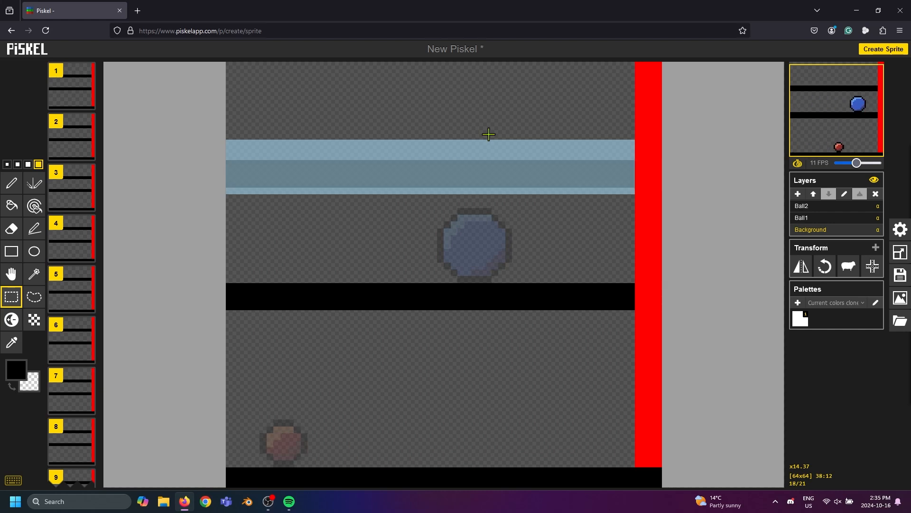
{"action": "key", "text": "Down"}
{"action": "key", "text": "Down"}
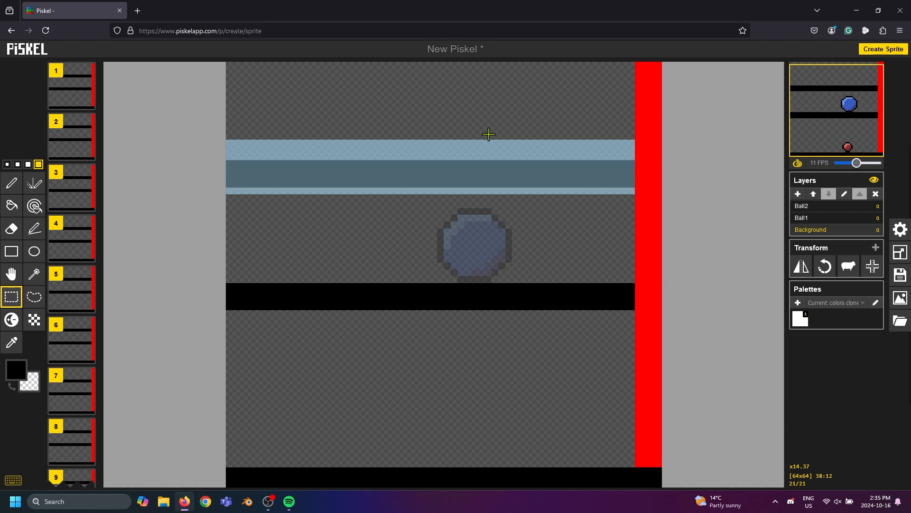
{"action": "left_click", "coordinate": [165, 155]}
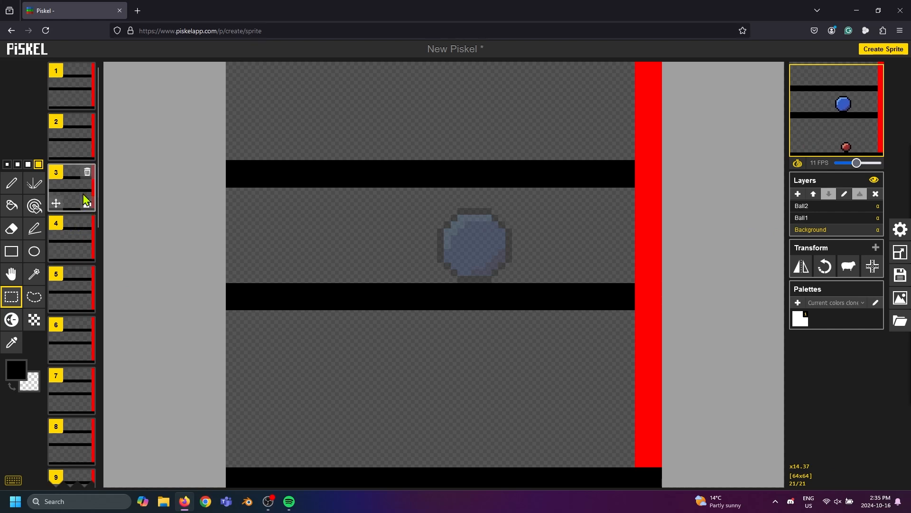
Step: On frame 1's Background layer, draw a 1-pixel black circle outline about 9 pixels wide resting on the upper black platform
{"action": "left_click", "coordinate": [65, 88]}
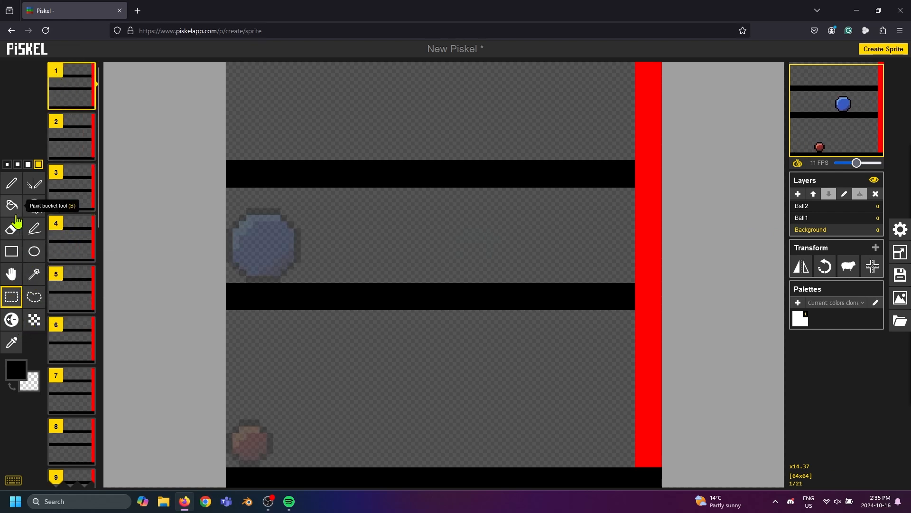
{"action": "left_click", "coordinate": [34, 251]}
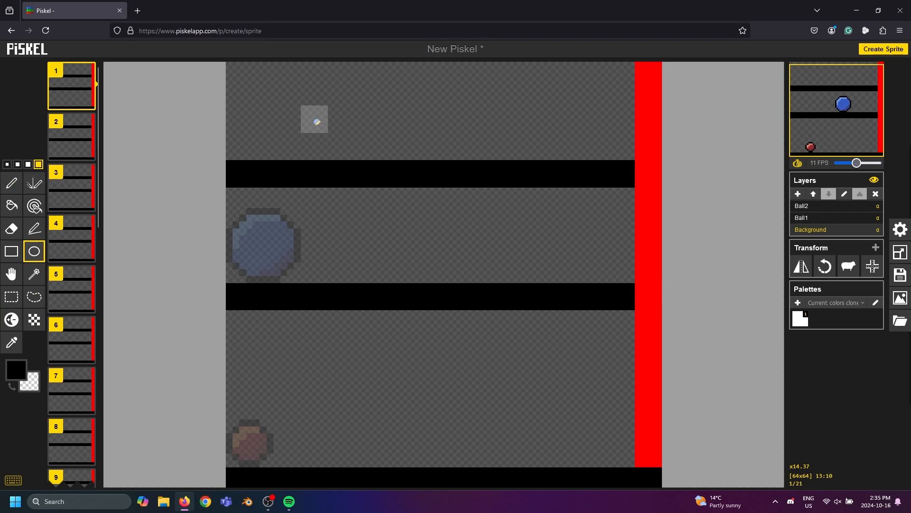
{"action": "left_click", "coordinate": [7, 164]}
{"action": "left_click_drag", "start_coordinate": [270, 106], "coordinate": [330, 154]}
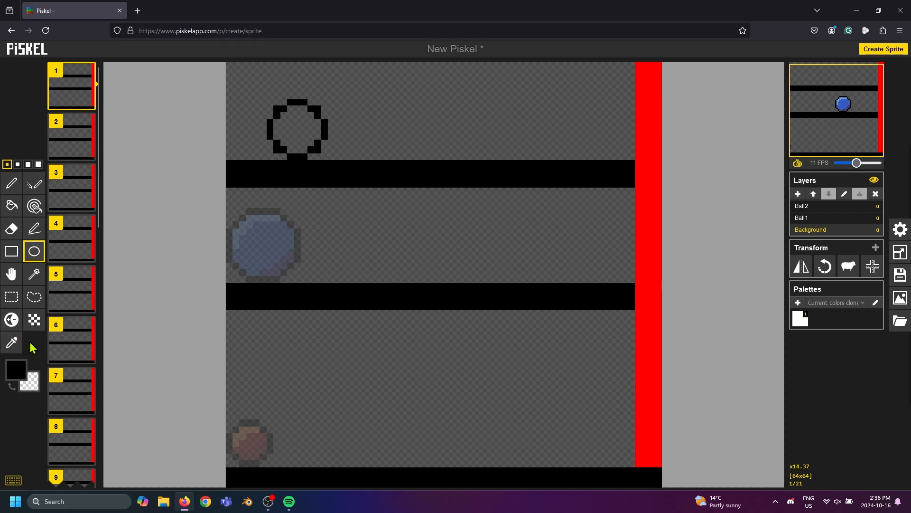
Step: Fill the inside of the new circle outline with a medium green using the paint bucket
{"action": "left_click", "coordinate": [11, 205]}
{"action": "left_click", "coordinate": [11, 379]}
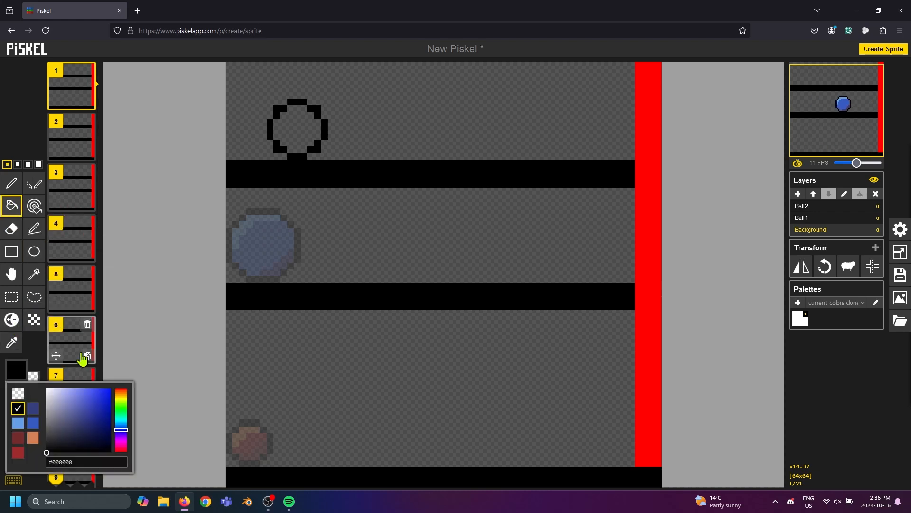
{"action": "left_click", "coordinate": [121, 407]}
{"action": "left_click", "coordinate": [95, 409]}
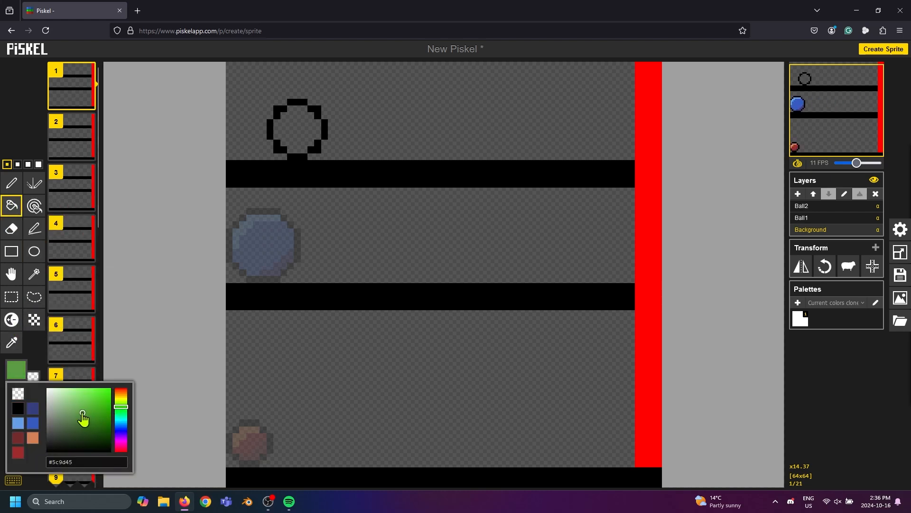
{"action": "left_click", "coordinate": [298, 134]}
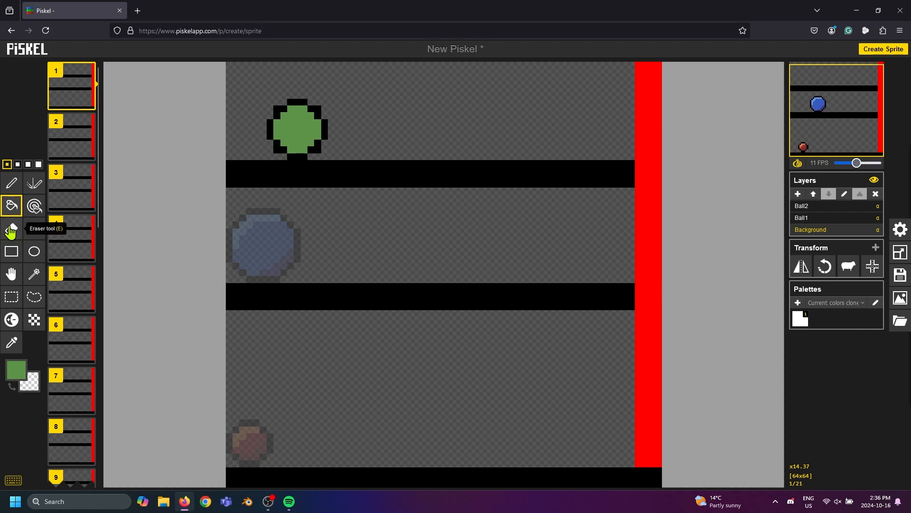
Step: Shade the green ball with lighter green pixels along its upper-left inner edge and darker green pixels along its lower-right inner edge
{"action": "left_click", "coordinate": [12, 183]}
{"action": "left_click", "coordinate": [16, 372]}
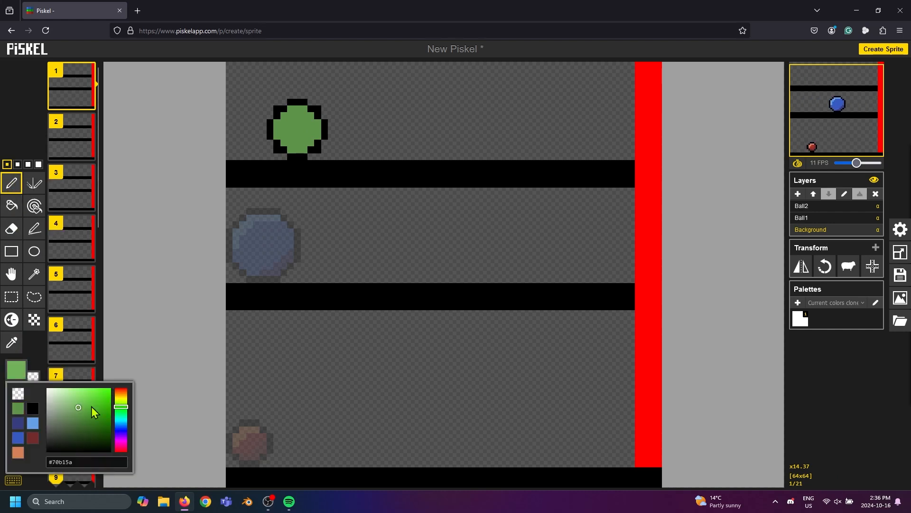
{"action": "left_click", "coordinate": [300, 108]}
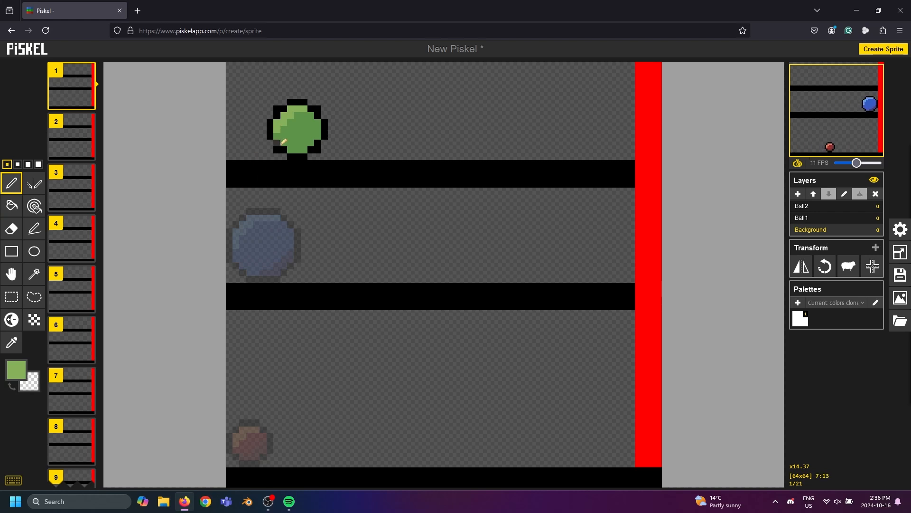
{"action": "left_click", "coordinate": [16, 370]}
{"action": "left_click", "coordinate": [81, 417]}
{"action": "left_click", "coordinate": [311, 143]}
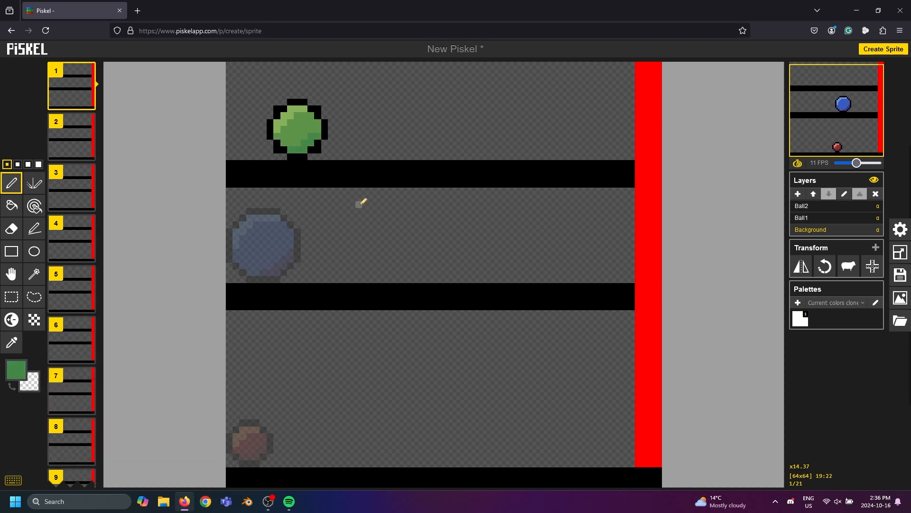
{"action": "left_click", "coordinate": [12, 274]}
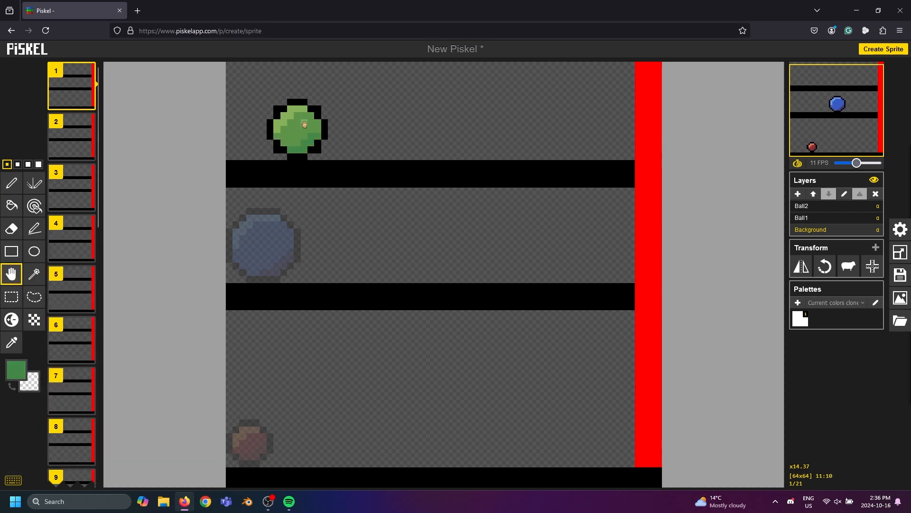
{"action": "left_click_drag", "start_coordinate": [305, 121], "coordinate": [721, 216]}
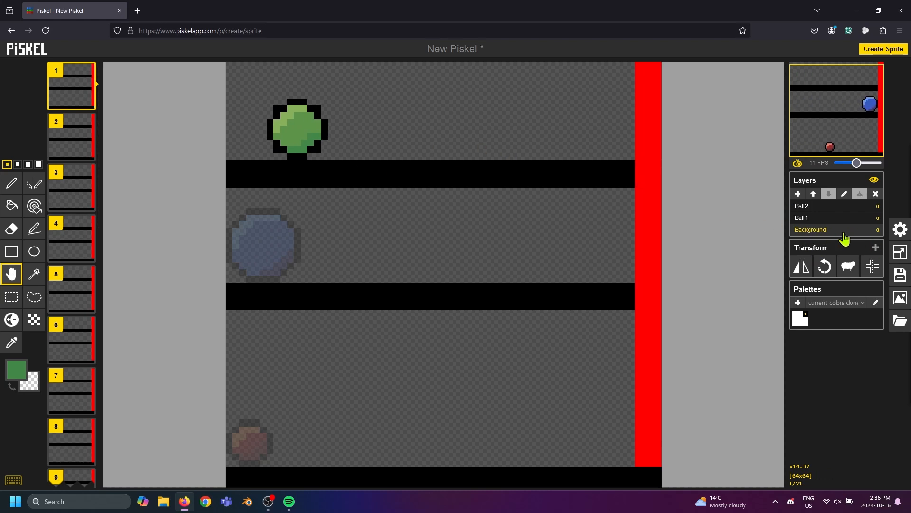
Step: Add a new layer directly above the Background layer and name it Ball3
{"action": "left_click", "coordinate": [797, 194]}
{"action": "left_click", "coordinate": [801, 206]}
{"action": "double_click", "coordinate": [818, 230]}
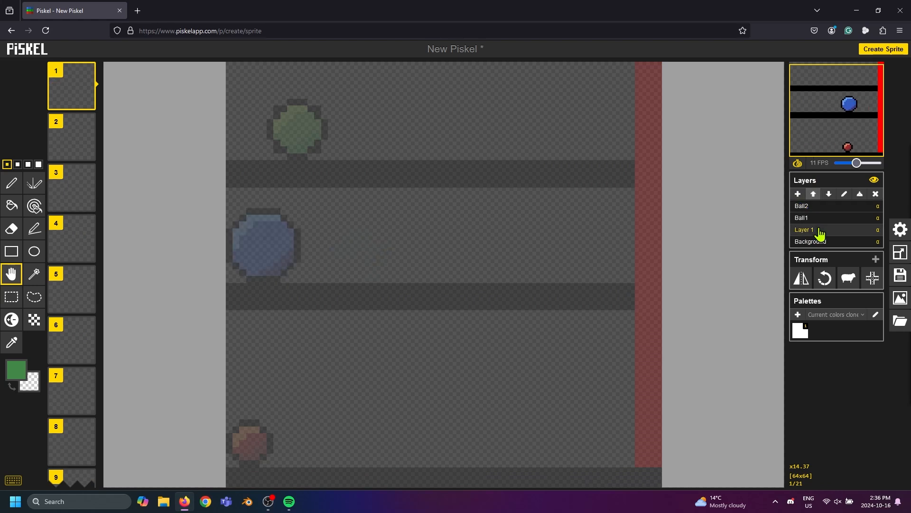
{"action": "type", "text": "Ball3"}
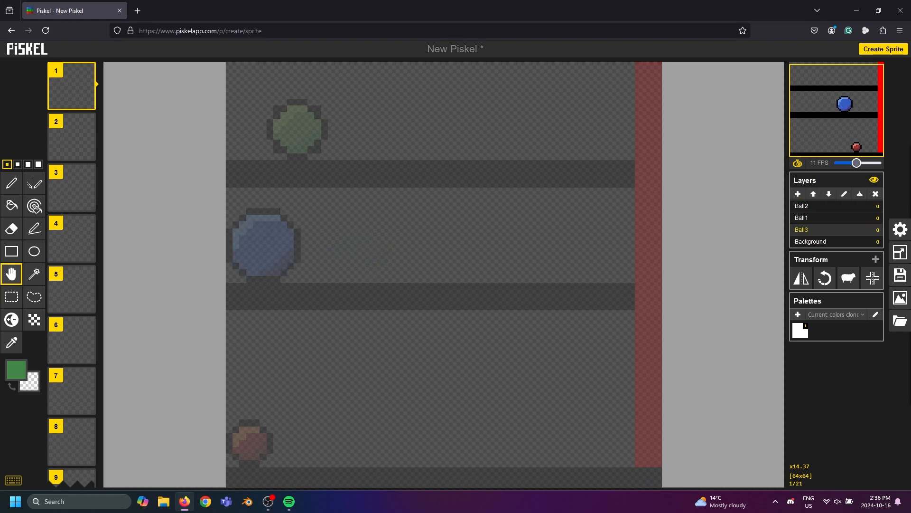